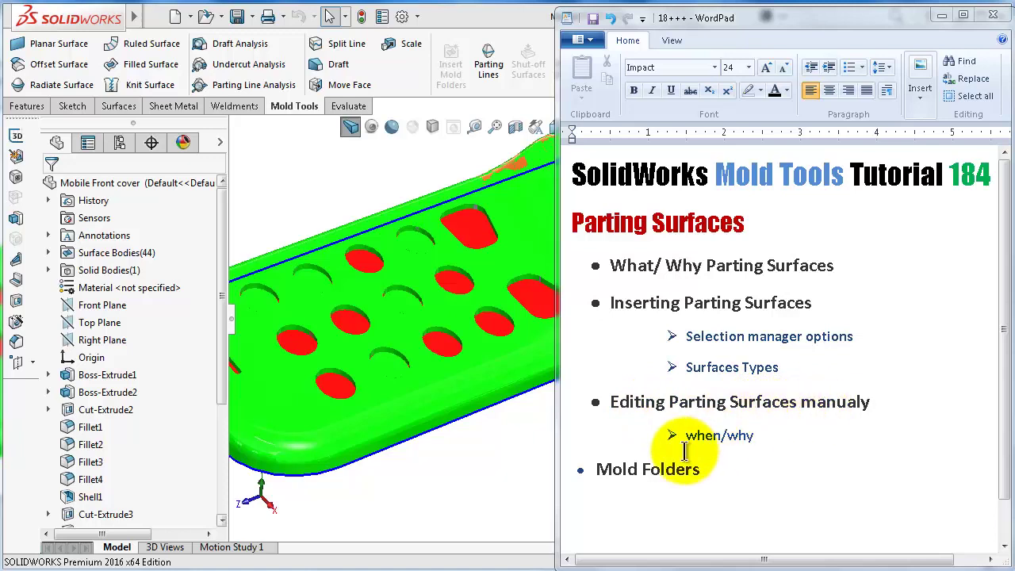
# Switch to SolidWorks and examine the phone cover's outer faces and the blue parting line around its edge
pyautogui.click(516, 460)
pyautogui.scroll(3, 456, 324)
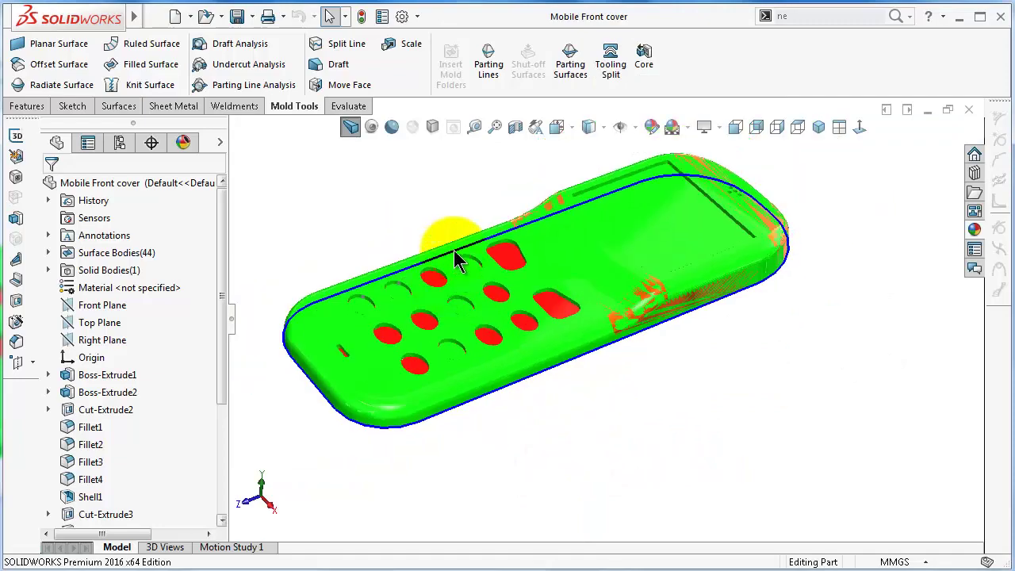
pyautogui.scroll(-2, 456, 233)
pyautogui.moveTo(456, 234); pyautogui.dragTo(482, 290, button='middle')
pyautogui.scroll(2, 551, 343)
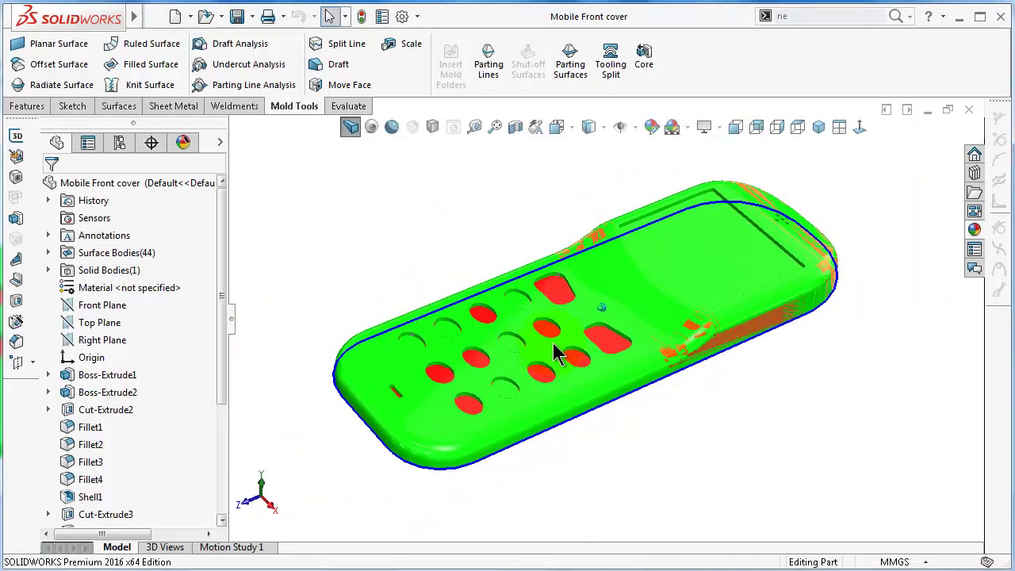
pyautogui.moveTo(558, 345); pyautogui.dragTo(587, 330, button='middle')
pyautogui.moveTo(544, 175); pyautogui.dragTo(665, 267, button='middle')
pyautogui.click(459, 279)
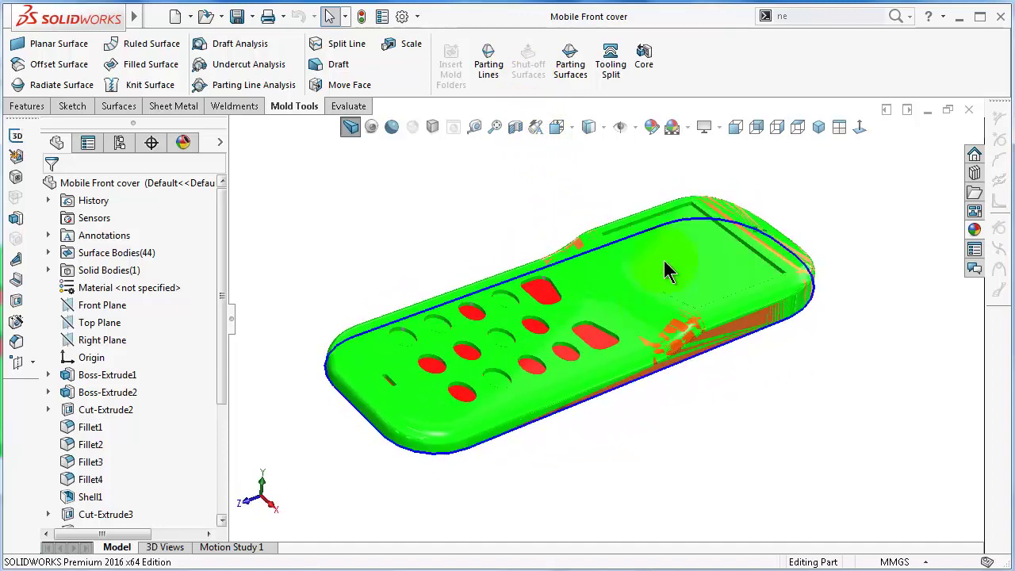
pyautogui.moveTo(705, 376); pyautogui.dragTo(618, 243, button='middle')
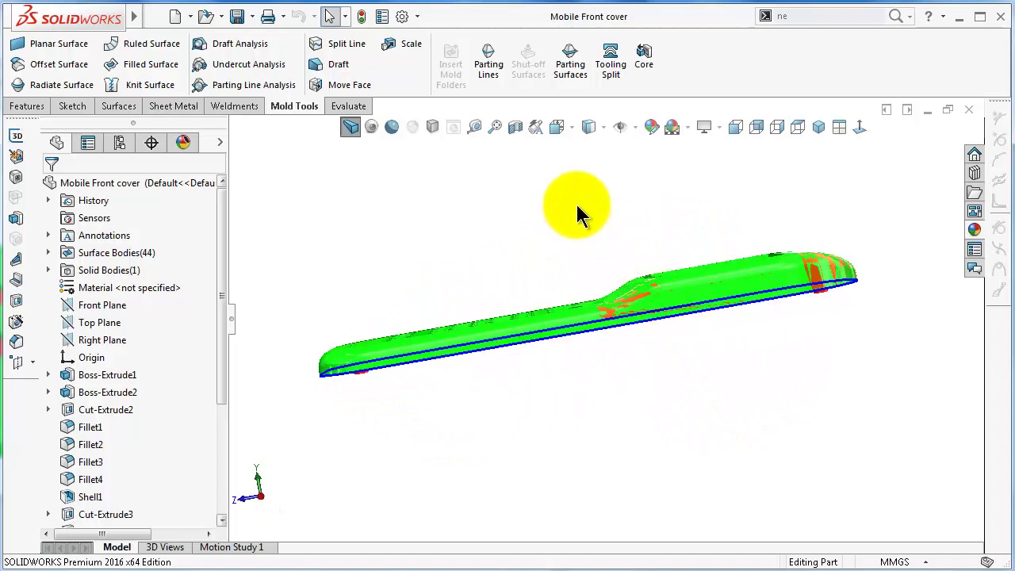
pyautogui.moveTo(674, 349); pyautogui.dragTo(721, 447, button='middle')
pyautogui.moveTo(326, 299); pyautogui.dragTo(637, 204, button='middle')
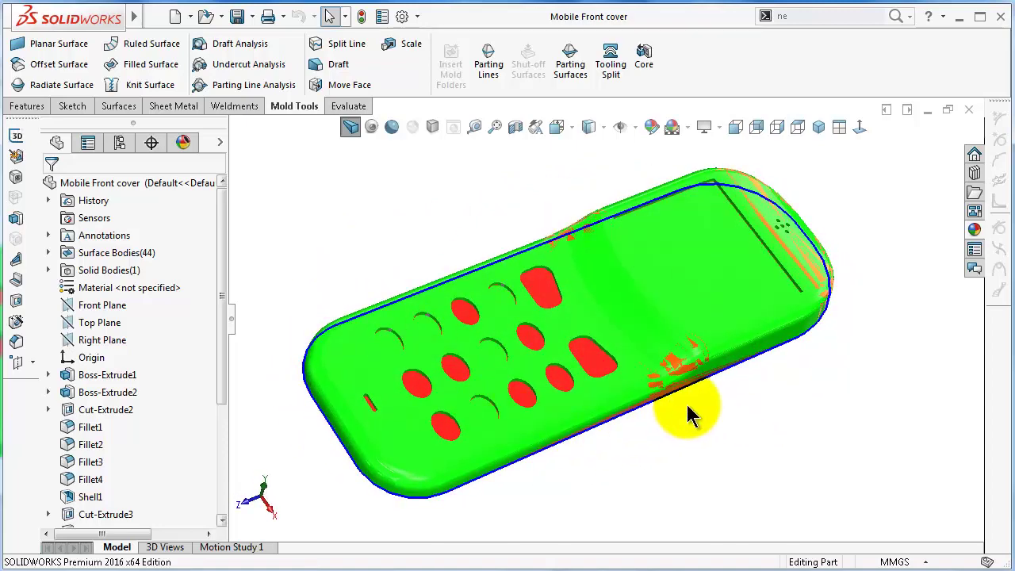
pyautogui.scroll(3, 715, 398)
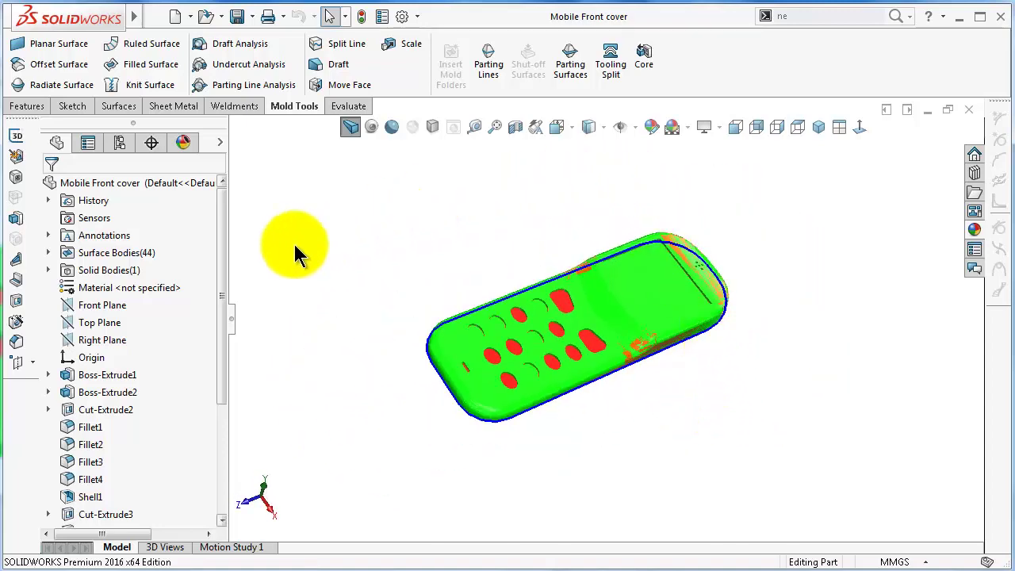
pyautogui.moveTo(591, 459); pyautogui.dragTo(649, 282, button='middle')
pyautogui.moveTo(613, 415); pyautogui.dragTo(631, 395, button='middle')
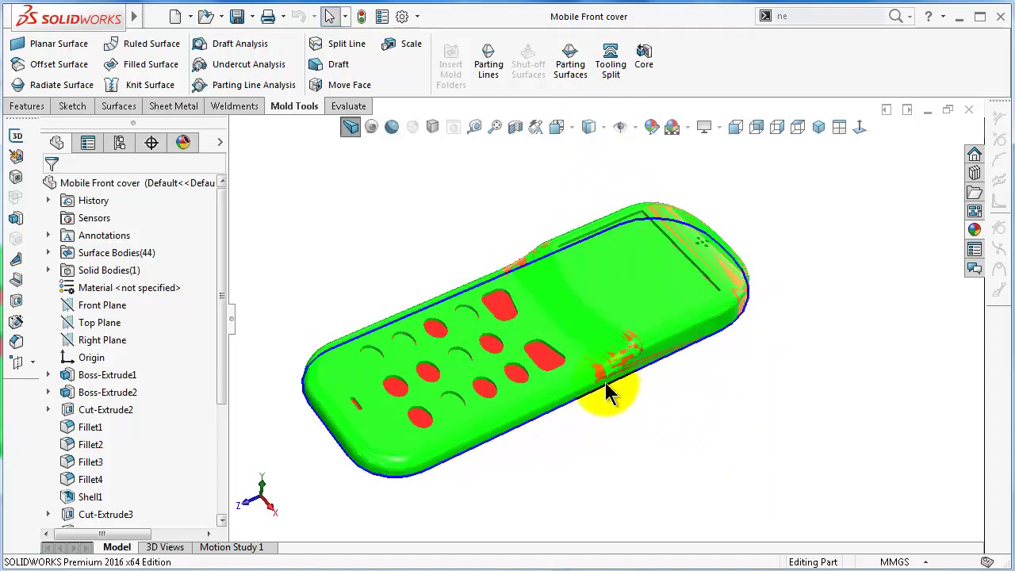
pyautogui.moveTo(674, 456); pyautogui.dragTo(657, 435, button='middle')
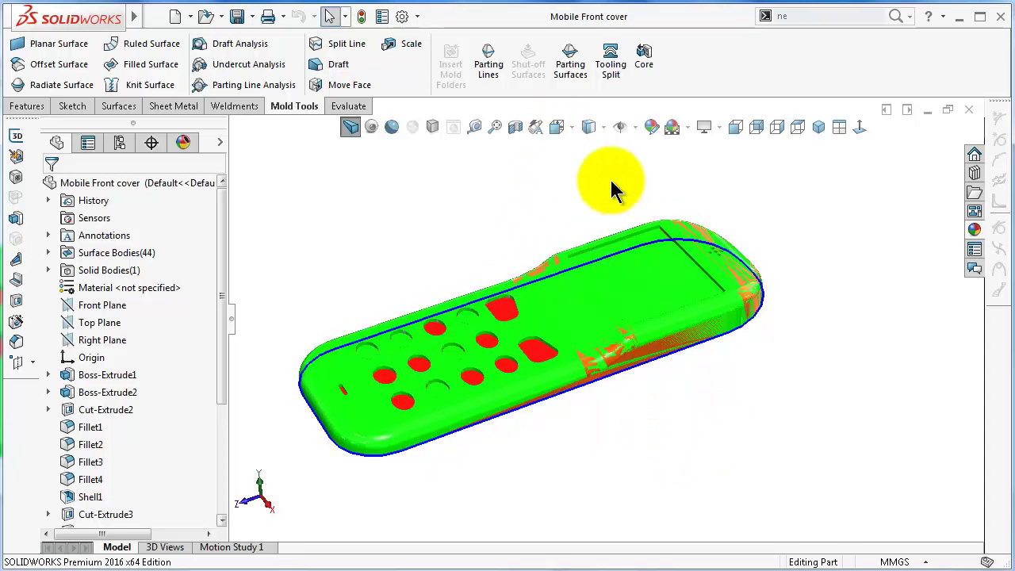
pyautogui.moveTo(629, 246); pyautogui.dragTo(687, 381, button='middle')
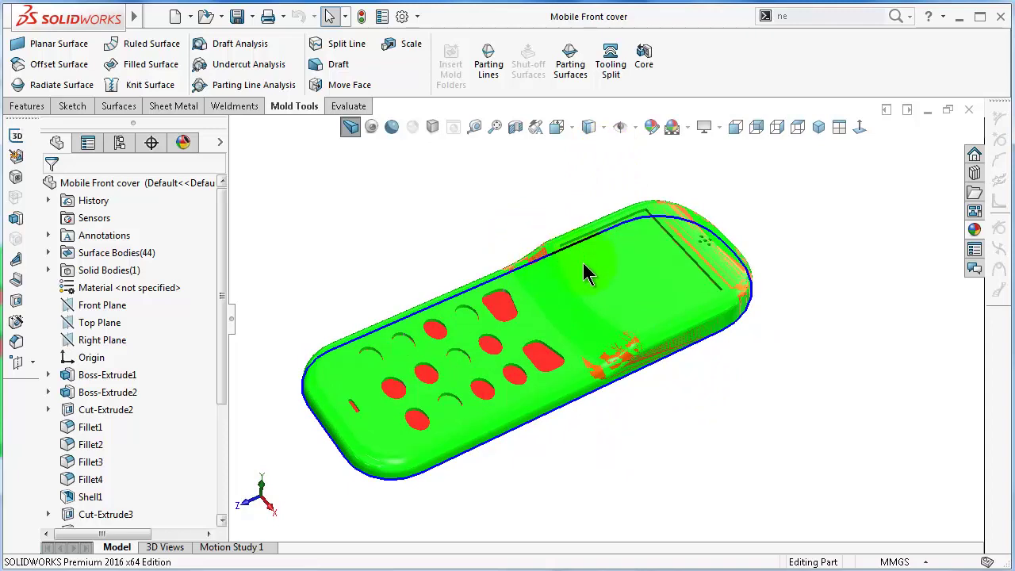
pyautogui.click(555, 221)
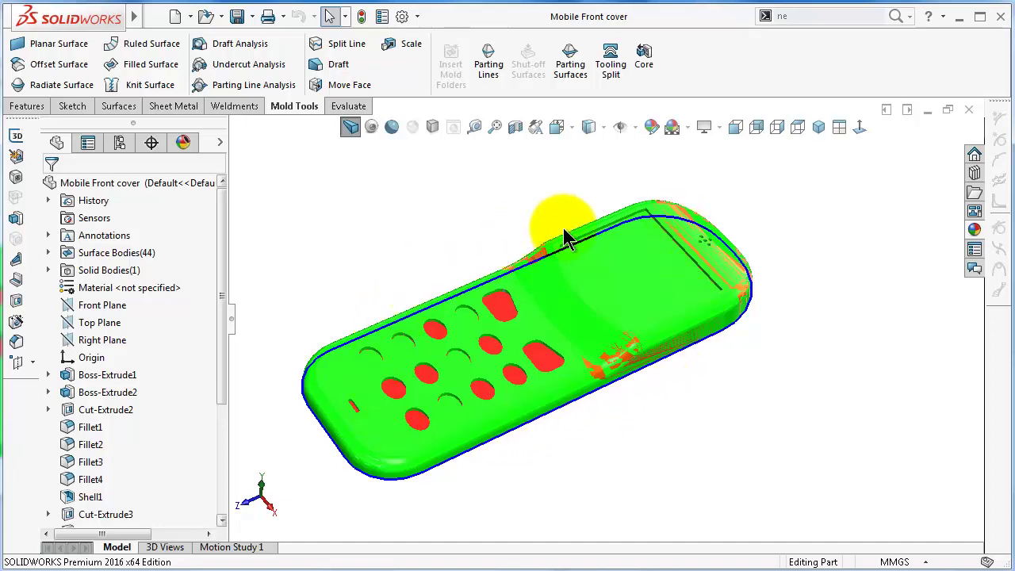
# Examine the inner side of the phone cover and its rim along the parting line
pyautogui.moveTo(703, 407); pyautogui.dragTo(646, 297, button='middle')
pyautogui.moveTo(655, 246); pyautogui.dragTo(689, 275, button='middle')
pyautogui.moveTo(629, 238); pyautogui.dragTo(659, 283, button='middle')
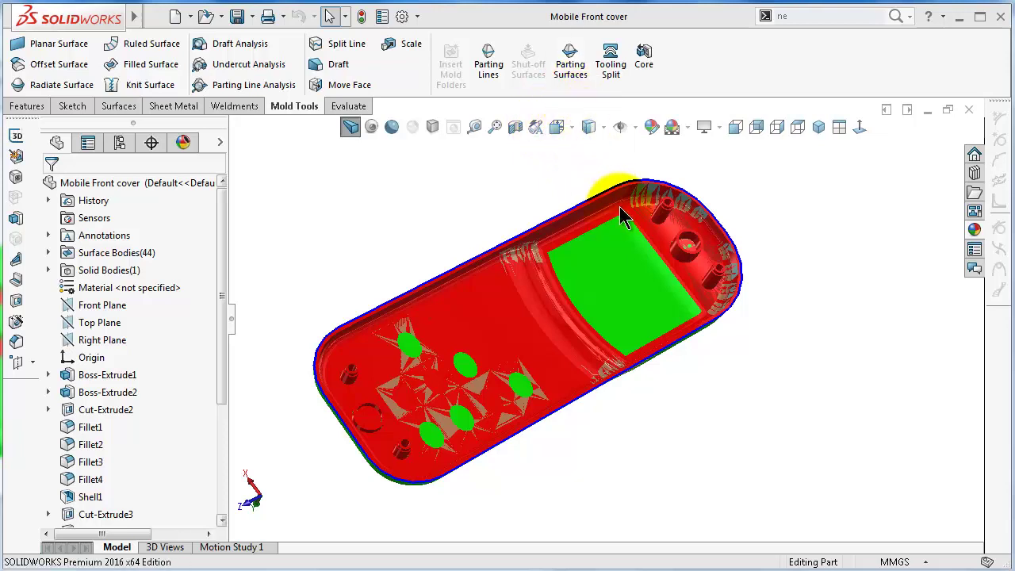
pyautogui.moveTo(690, 240); pyautogui.dragTo(632, 162, button='middle')
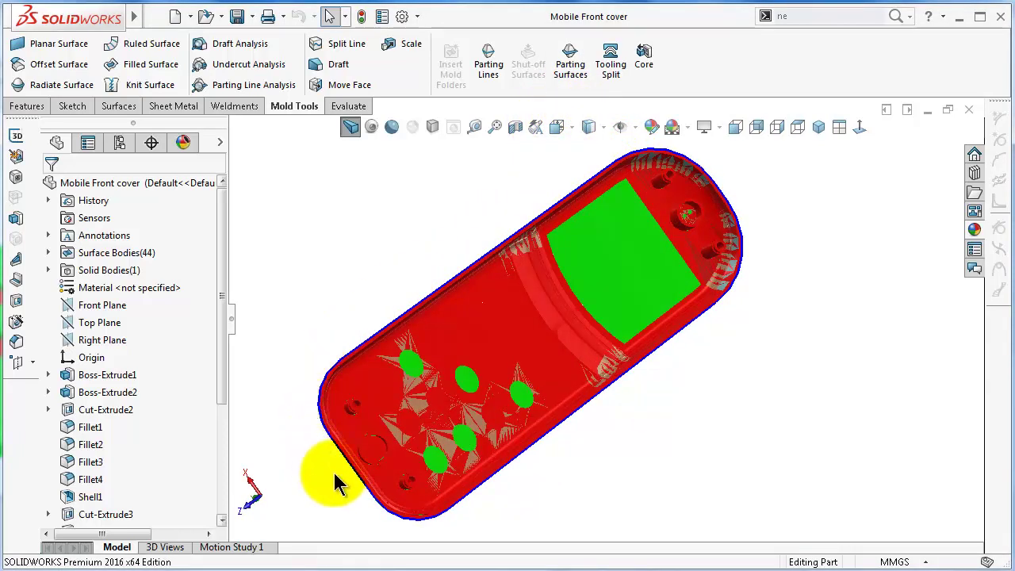
pyautogui.moveTo(665, 374); pyautogui.dragTo(633, 225, button='middle')
pyautogui.scroll(-2, 620, 187)
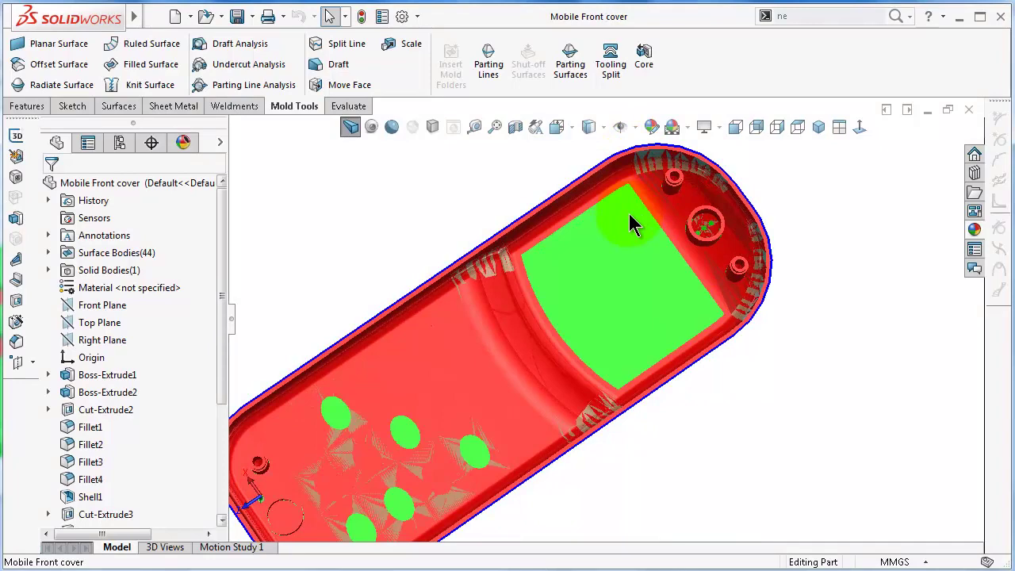
pyautogui.moveTo(448, 391); pyautogui.dragTo(514, 278, button='middle')
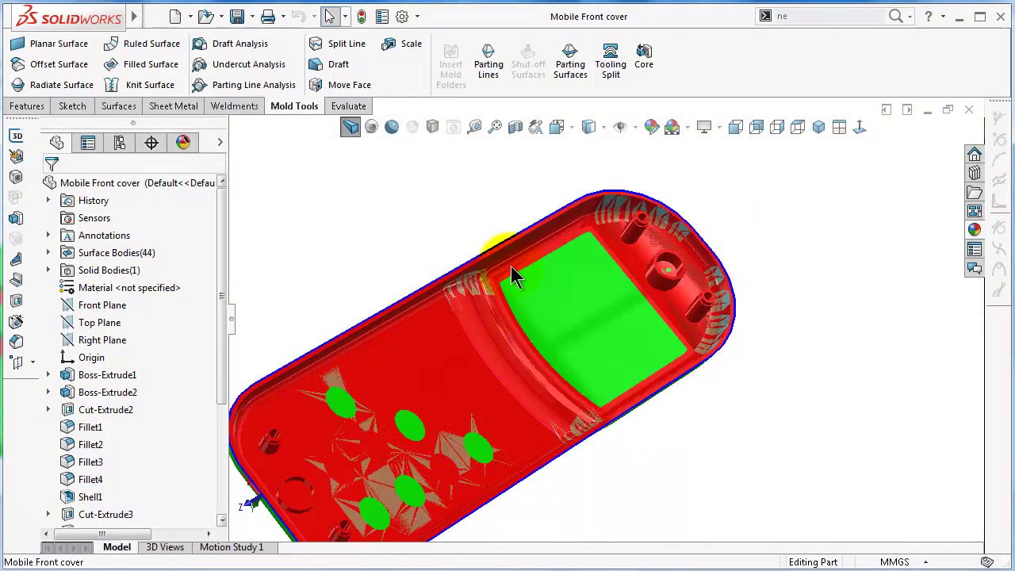
pyautogui.moveTo(537, 407); pyautogui.dragTo(567, 329, button='middle')
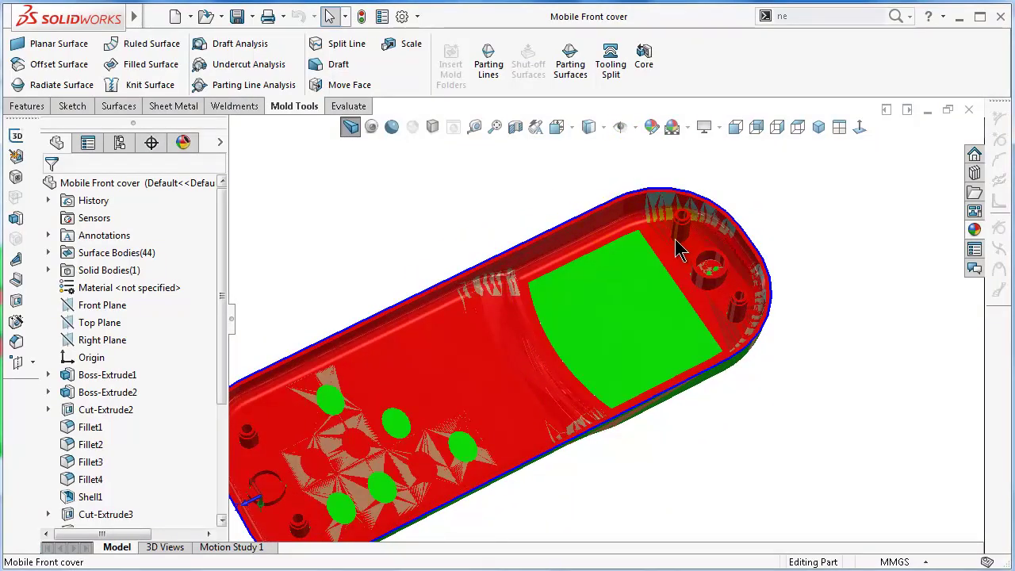
pyautogui.scroll(-6, 567, 238)
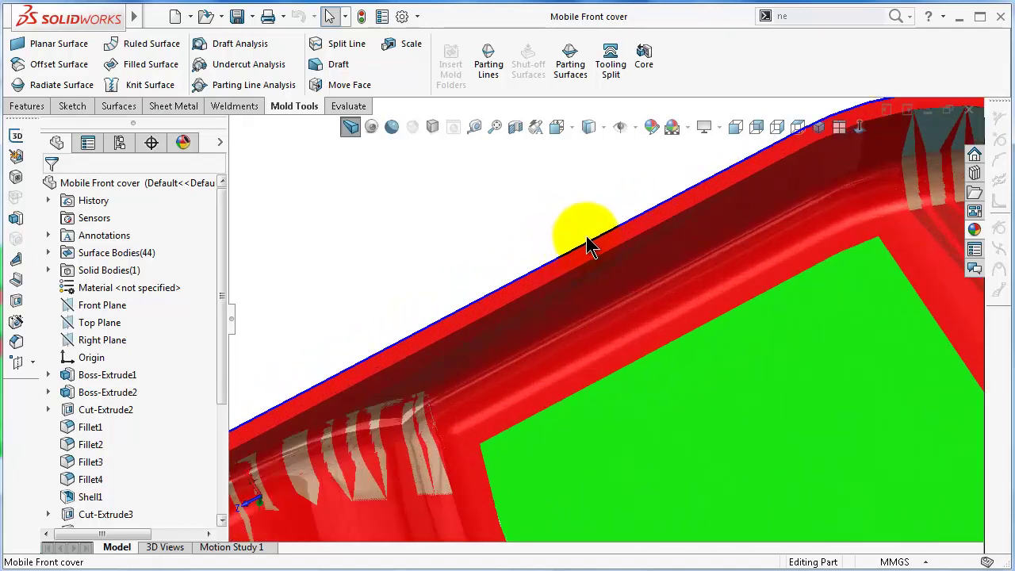
# Start a Parting Surface from Parting Line1 with the Perpendicular to pull option and check its preview around the cover
pyautogui.moveTo(634, 222); pyautogui.dragTo(778, 435, button='middle')
pyautogui.scroll(5, 613, 234)
pyautogui.click(577, 83)
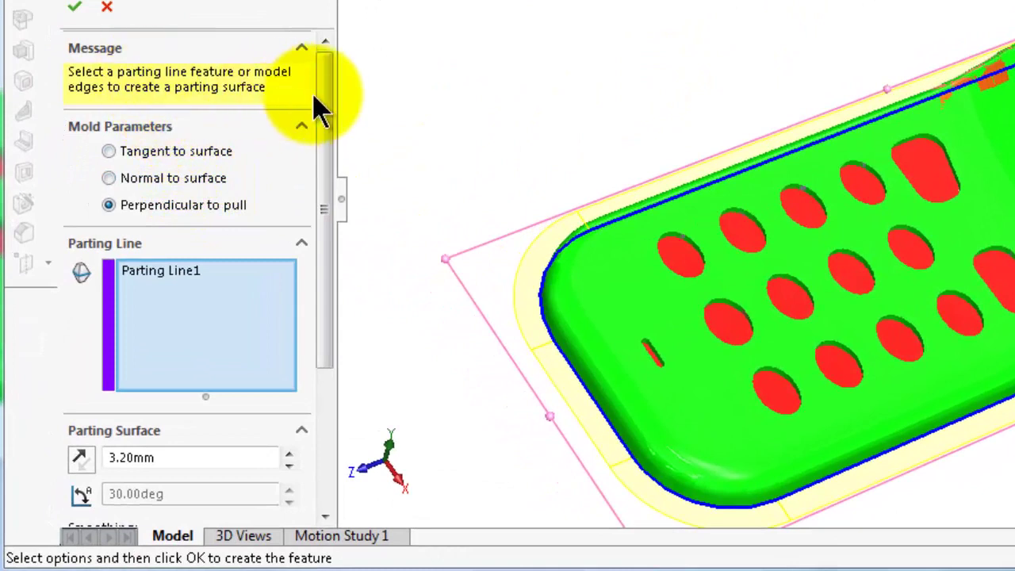
pyautogui.moveTo(333, 124); pyautogui.dragTo(322, 146)
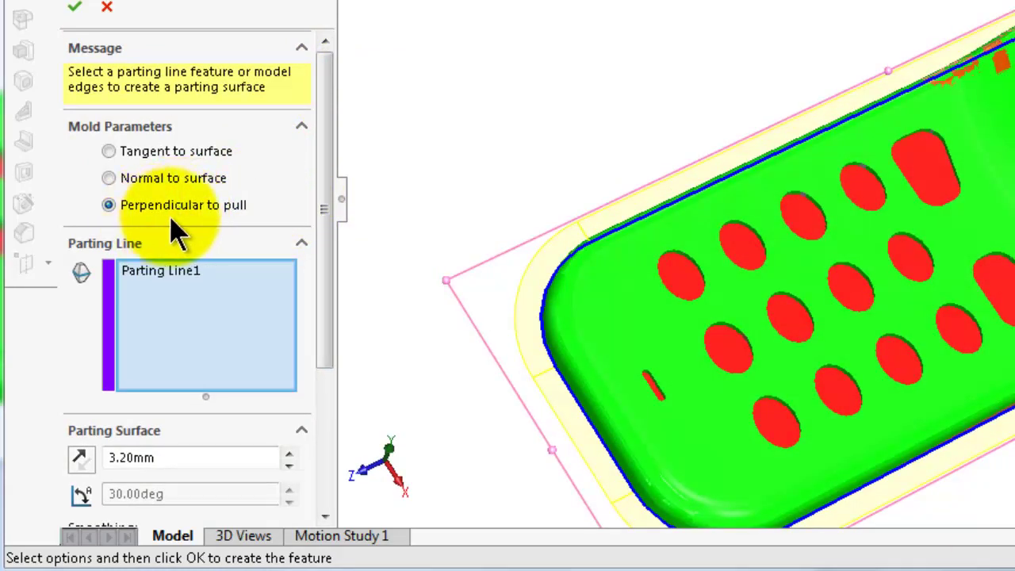
pyautogui.moveTo(907, 317); pyautogui.dragTo(906, 248, button='middle')
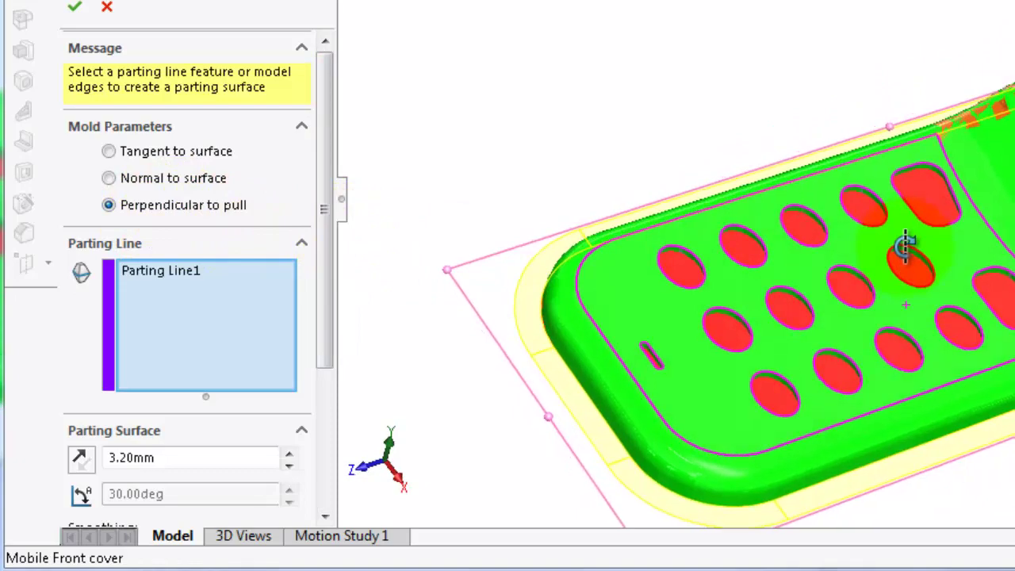
pyautogui.scroll(1, 877, 206)
pyautogui.moveTo(987, 240); pyautogui.dragTo(956, 232, button='middle')
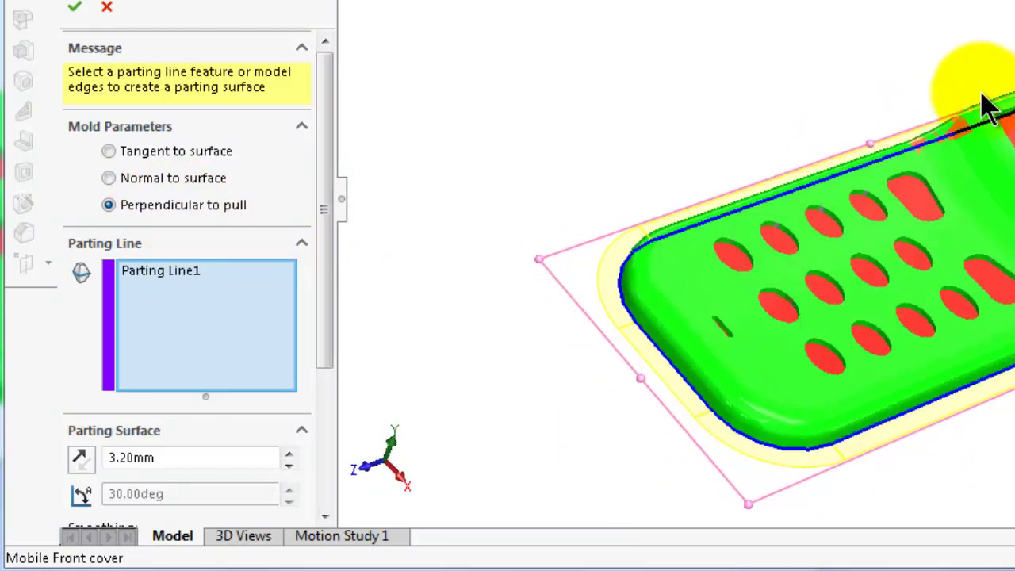
pyautogui.moveTo(884, 351); pyautogui.dragTo(1009, 344, button='middle')
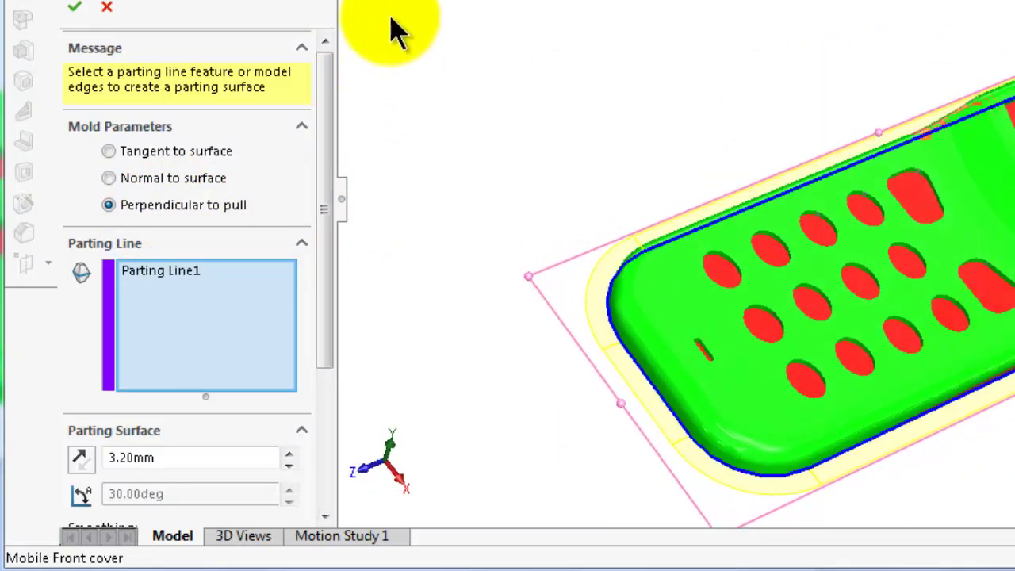
# Highlight the Top Plane in the feature tree and compare it with the parting surface preview
pyautogui.click(349, 5)
pyautogui.click(468, 158)
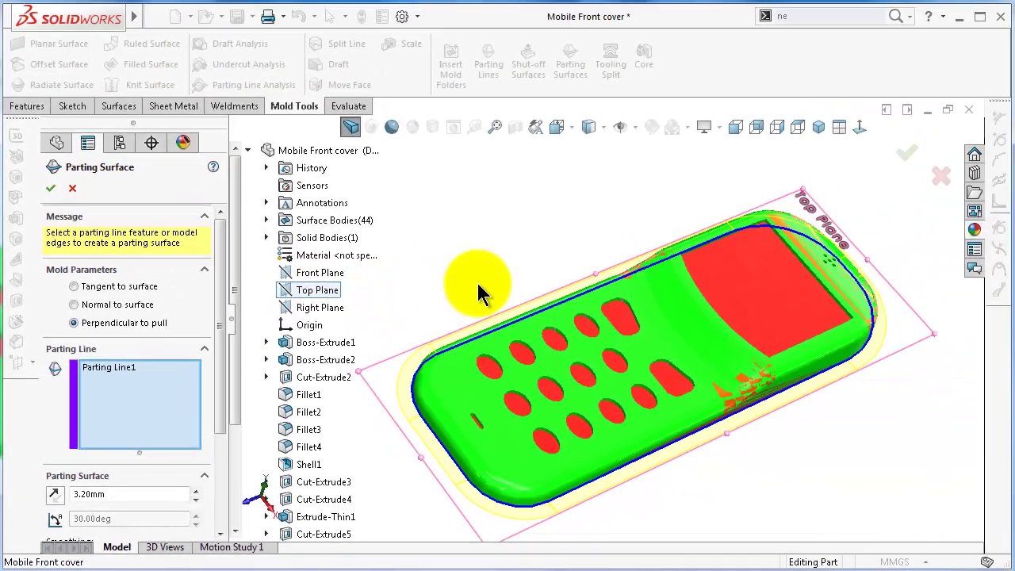
pyautogui.moveTo(480, 293); pyautogui.dragTo(465, 265, button='middle')
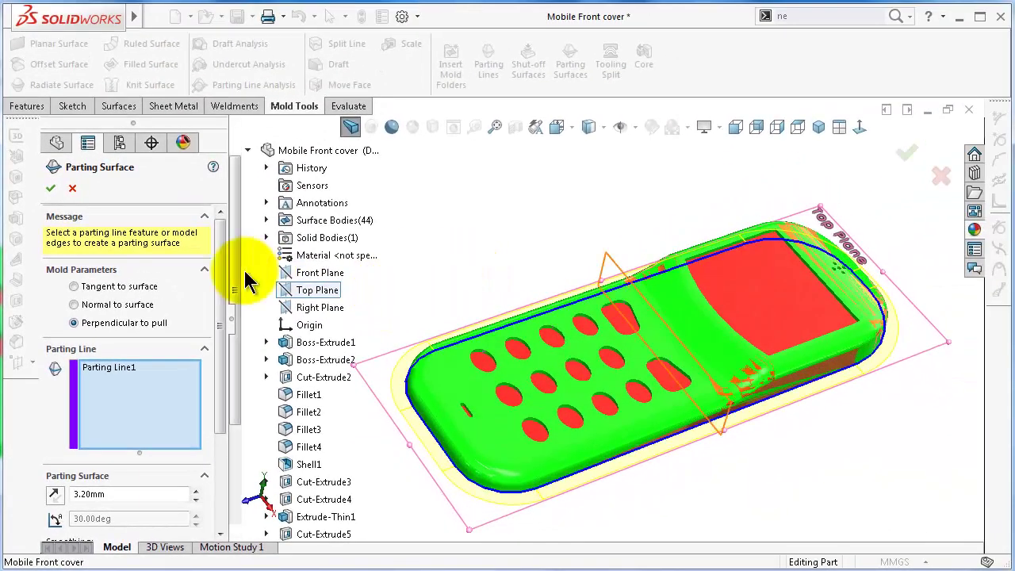
pyautogui.moveTo(642, 365); pyautogui.dragTo(557, 213, button='middle')
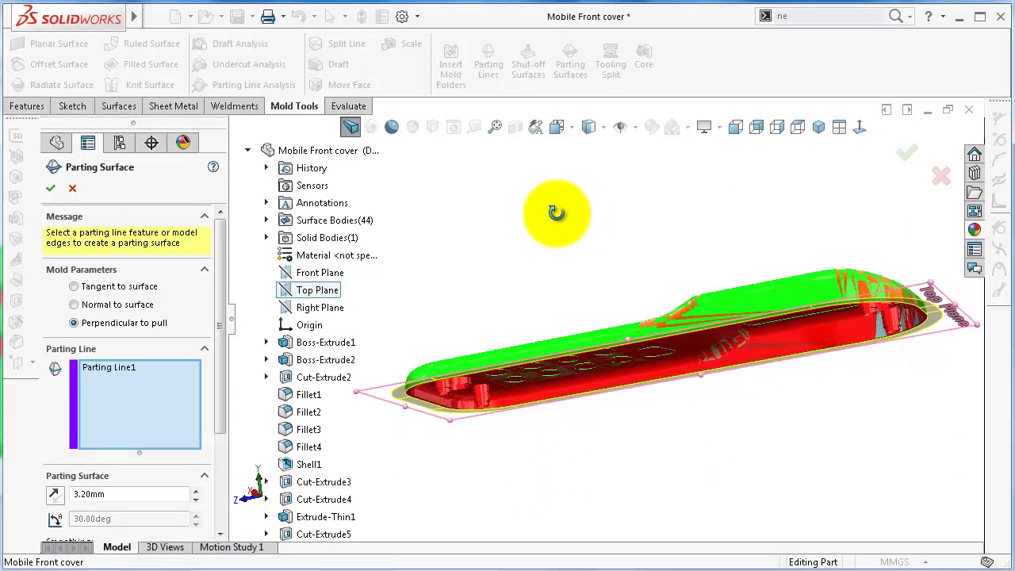
# Try the Normal to surface and Tangent to surface options and inspect the parting surface preview from the side
pyautogui.click(117, 305)
pyautogui.moveTo(594, 306); pyautogui.dragTo(674, 377, button='middle')
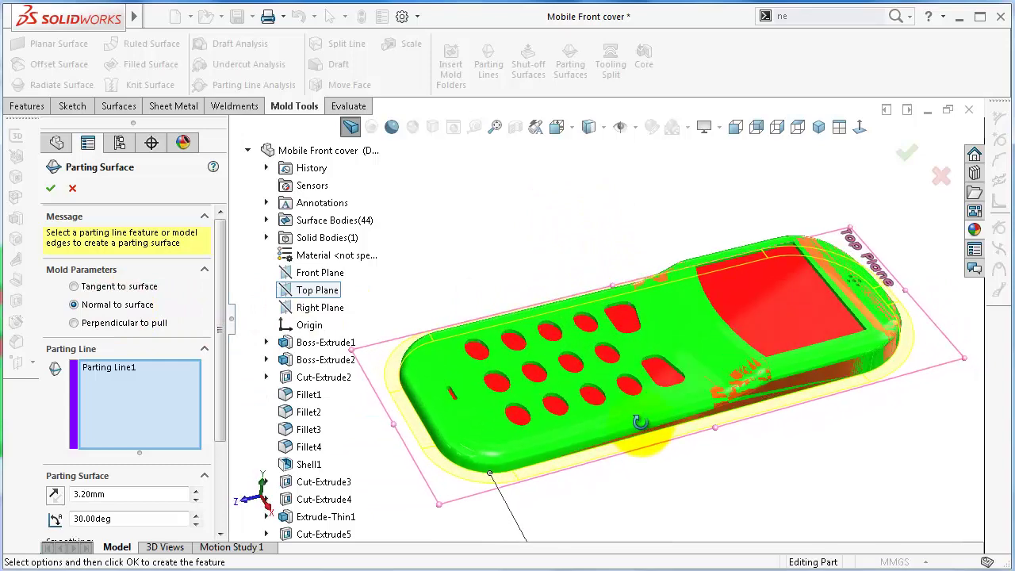
pyautogui.click(117, 289)
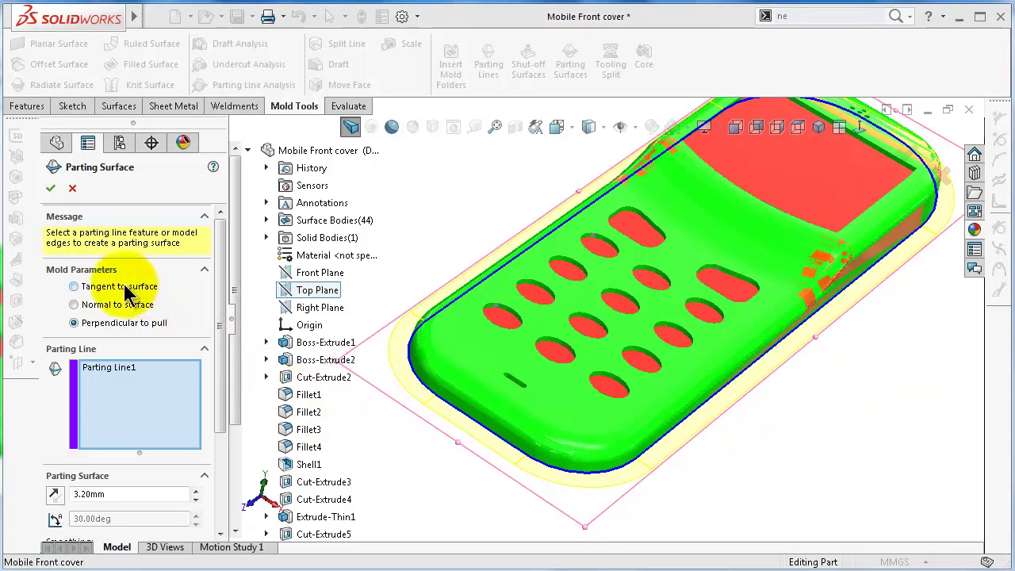
pyautogui.click(124, 288)
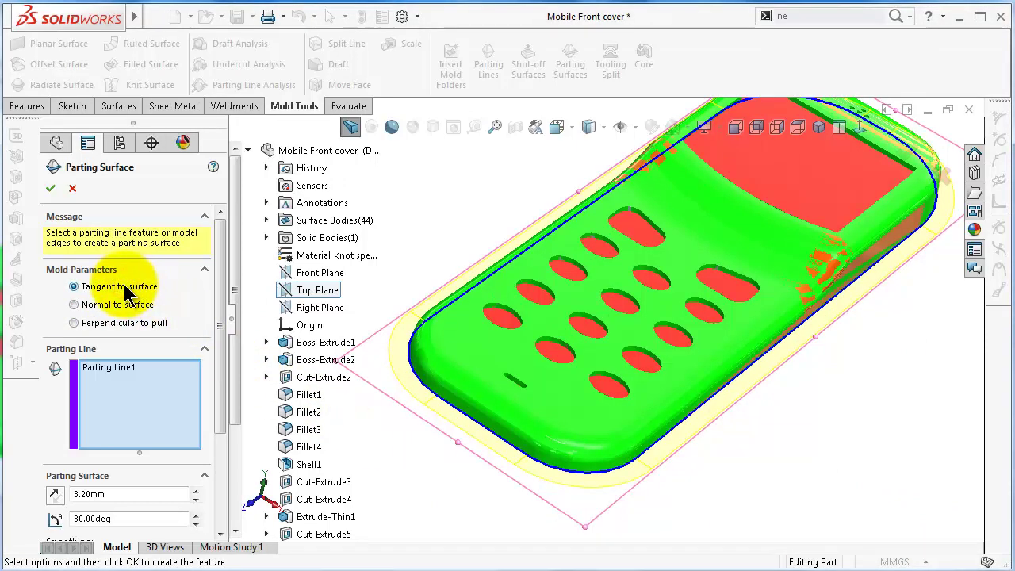
pyautogui.moveTo(768, 398); pyautogui.dragTo(489, 357, button='middle')
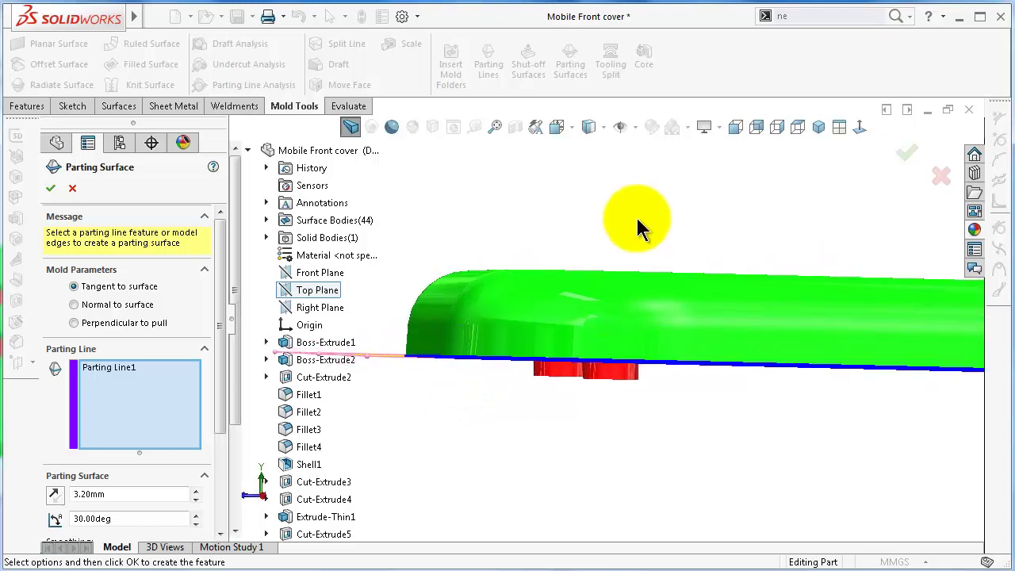
# Try Normal to surface, inspect the preview at the cover's edge in the back view, and return to Perpendicular to pull
pyautogui.click(119, 307)
pyautogui.moveTo(446, 384); pyautogui.dragTo(430, 363, button='middle')
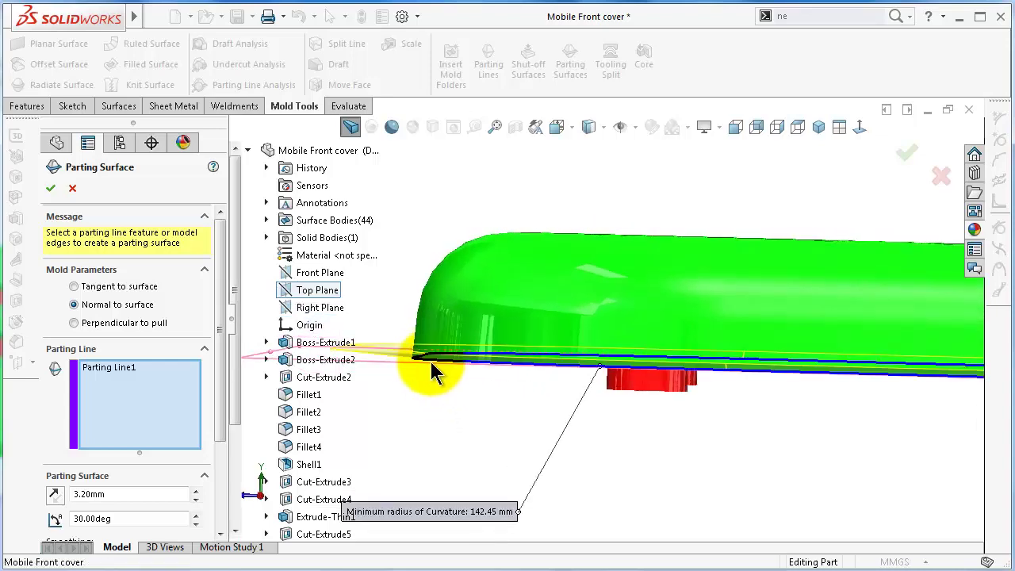
pyautogui.click(754, 133)
pyautogui.scroll(-8, 770, 362)
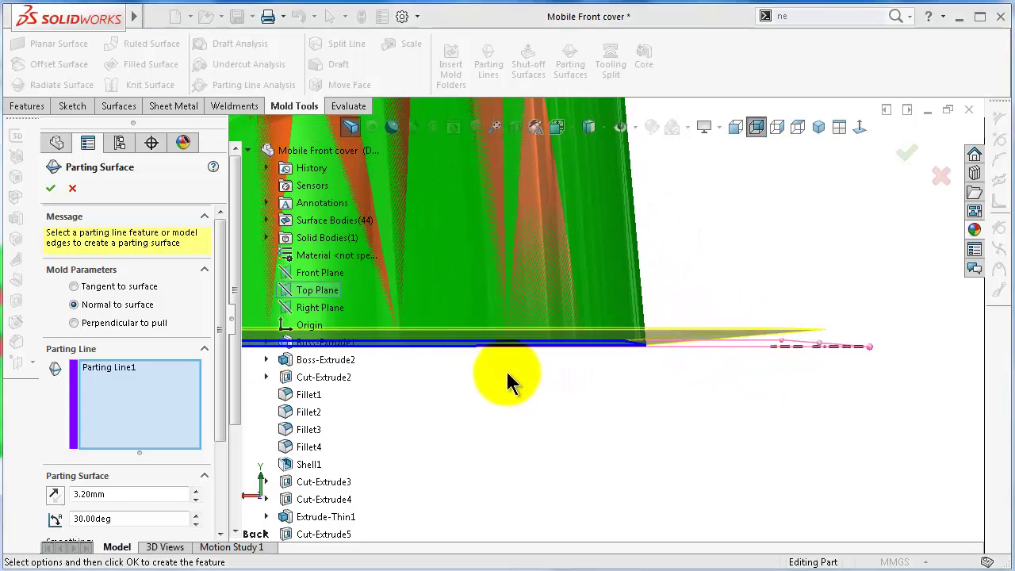
pyautogui.moveTo(482, 404); pyautogui.dragTo(506, 352, button='middle')
pyautogui.scroll(6, 477, 316)
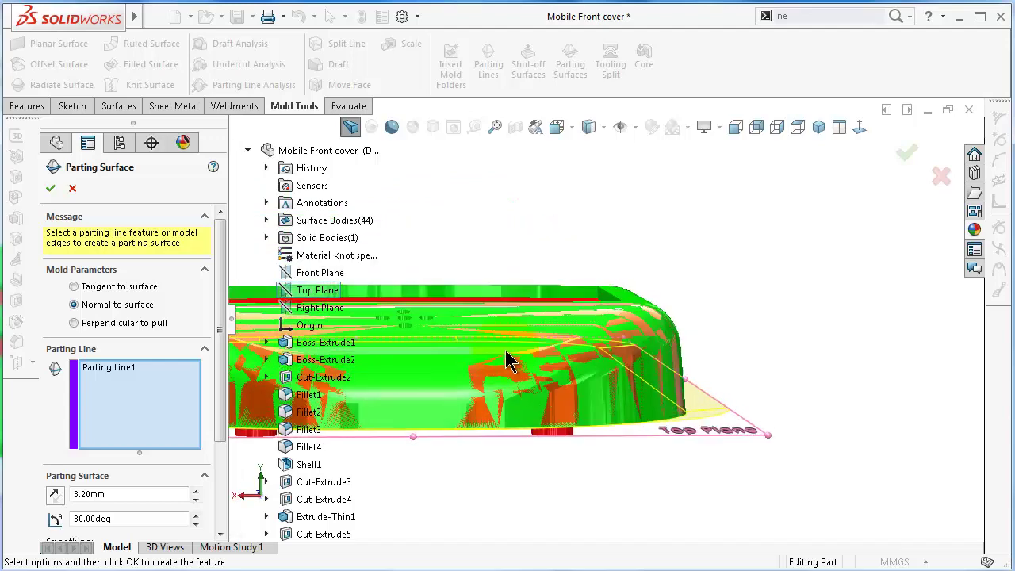
pyautogui.click(108, 331)
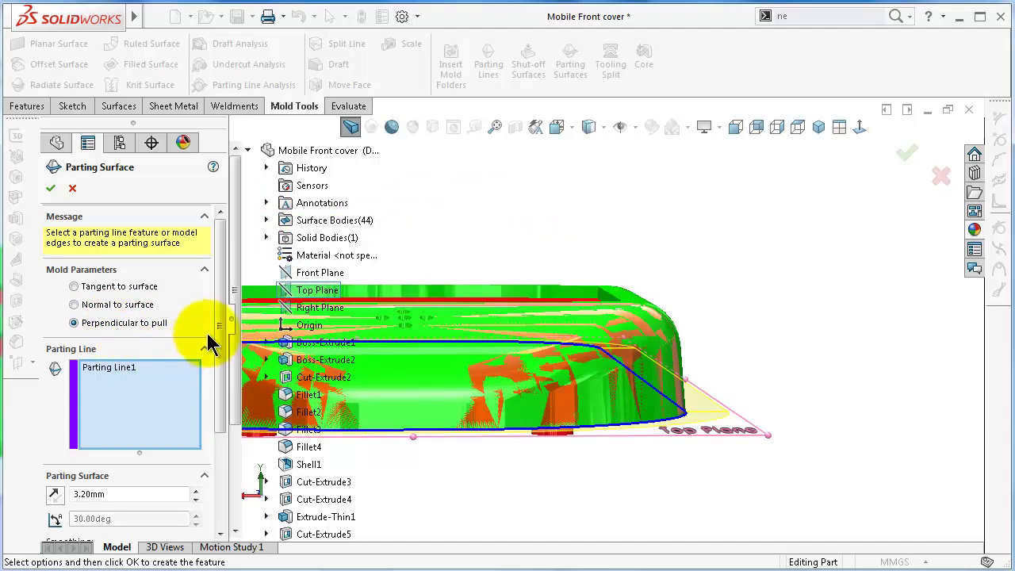
# Select Parting Line1 and reverse the parting surface's offset direction, checking the preview from the cover's underside
pyautogui.moveTo(225, 316); pyautogui.dragTo(222, 358)
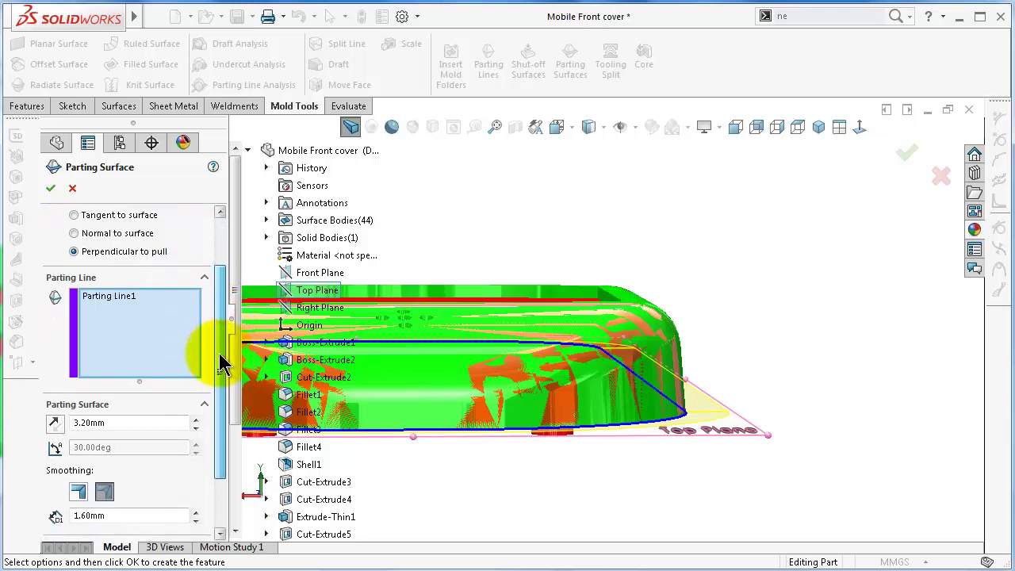
pyautogui.click(109, 308)
pyautogui.moveTo(664, 468); pyautogui.dragTo(671, 324, button='middle')
pyautogui.moveTo(817, 356); pyautogui.dragTo(312, 417, button='middle')
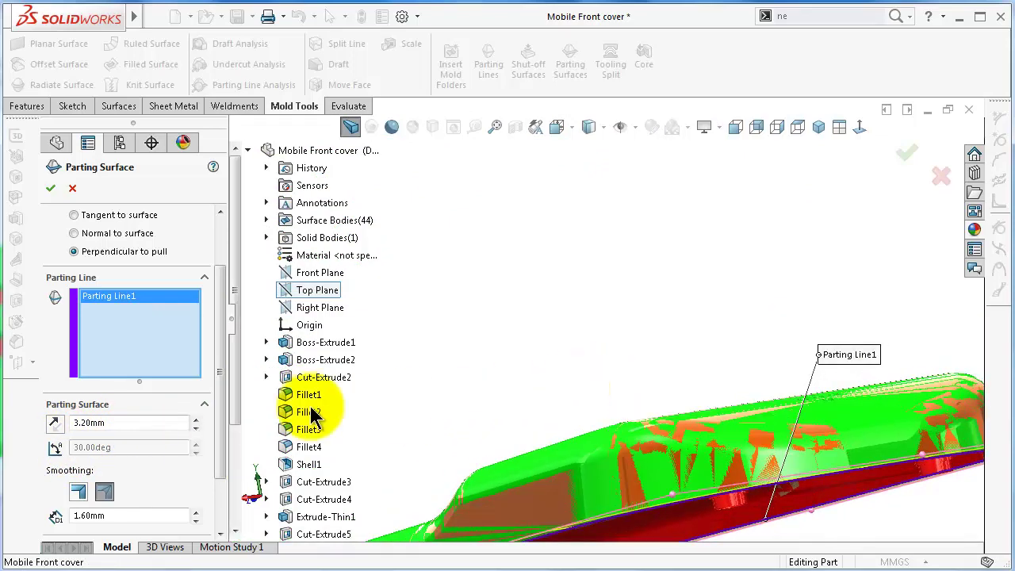
pyautogui.click(54, 424)
pyautogui.moveTo(632, 449); pyautogui.dragTo(766, 470, button='middle')
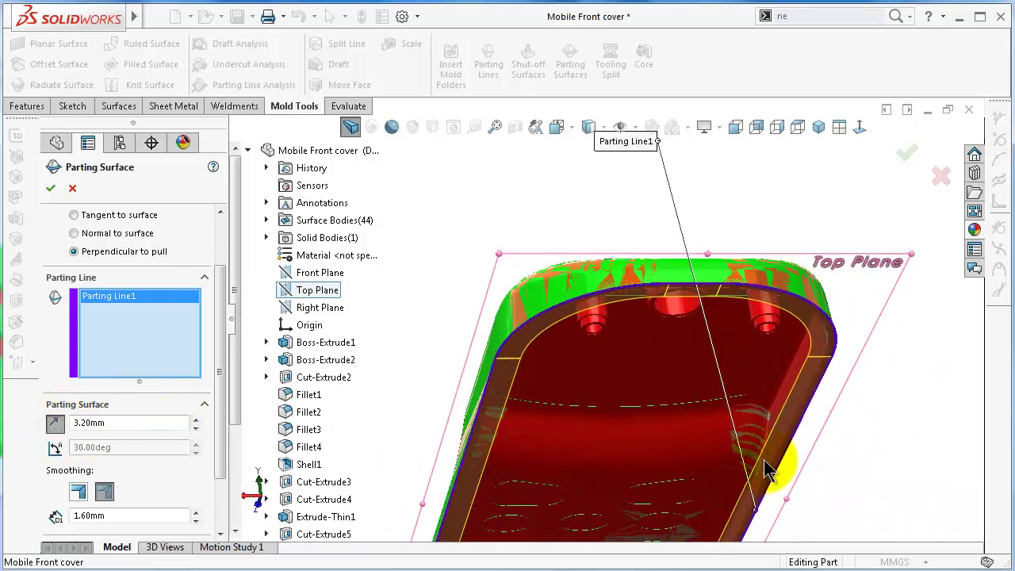
# Reverse the parting surface's direction so it extends outward from the cover, and set its distance first to 30 mm and finally to 50 mm
pyautogui.click(53, 426)
pyautogui.moveTo(131, 422); pyautogui.dragTo(60, 423)
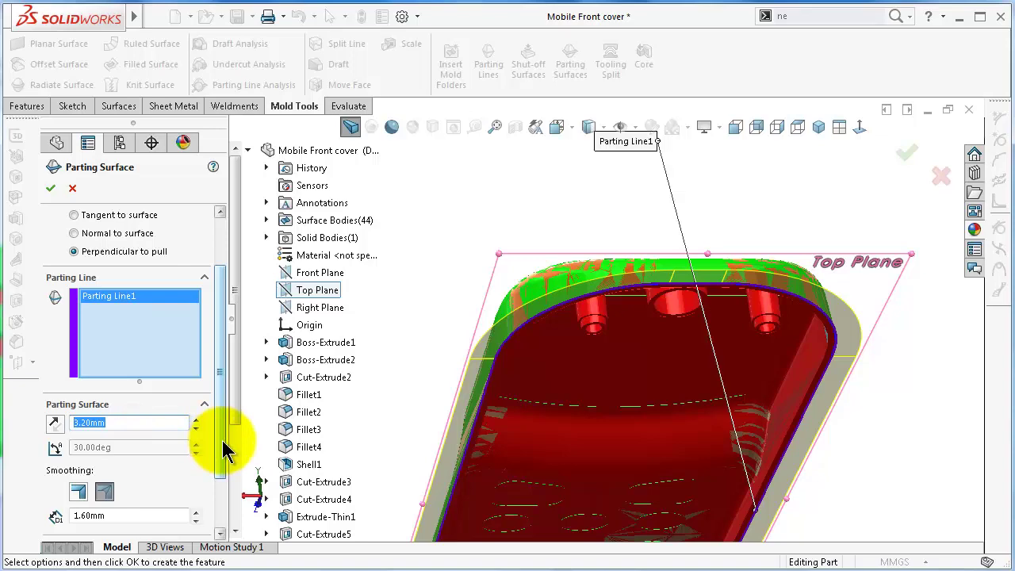
pyautogui.press('Return')
pyautogui.moveTo(572, 333); pyautogui.dragTo(557, 251, button='middle')
pyautogui.moveTo(134, 422); pyautogui.dragTo(50, 426)
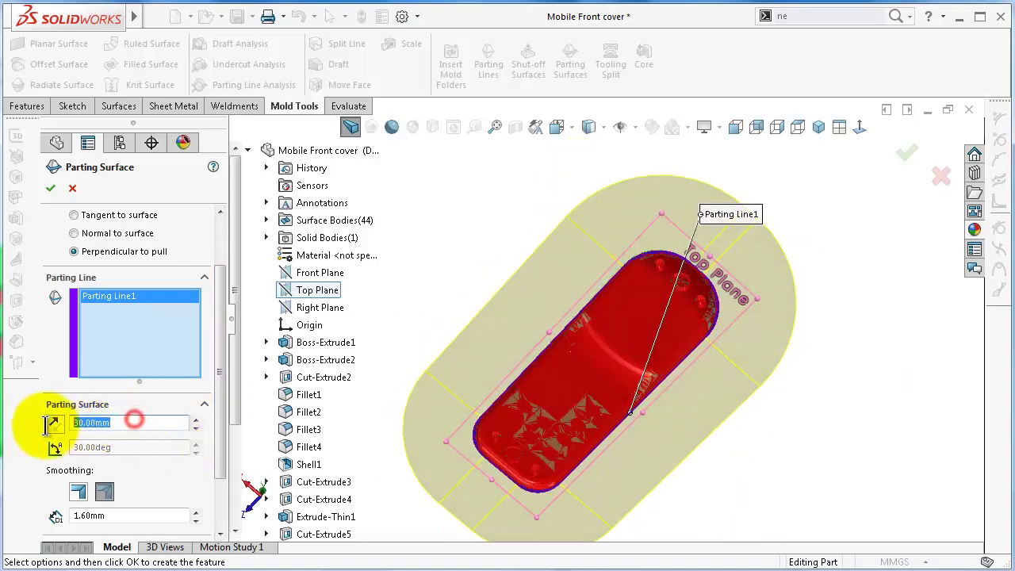
pyautogui.press('Return')
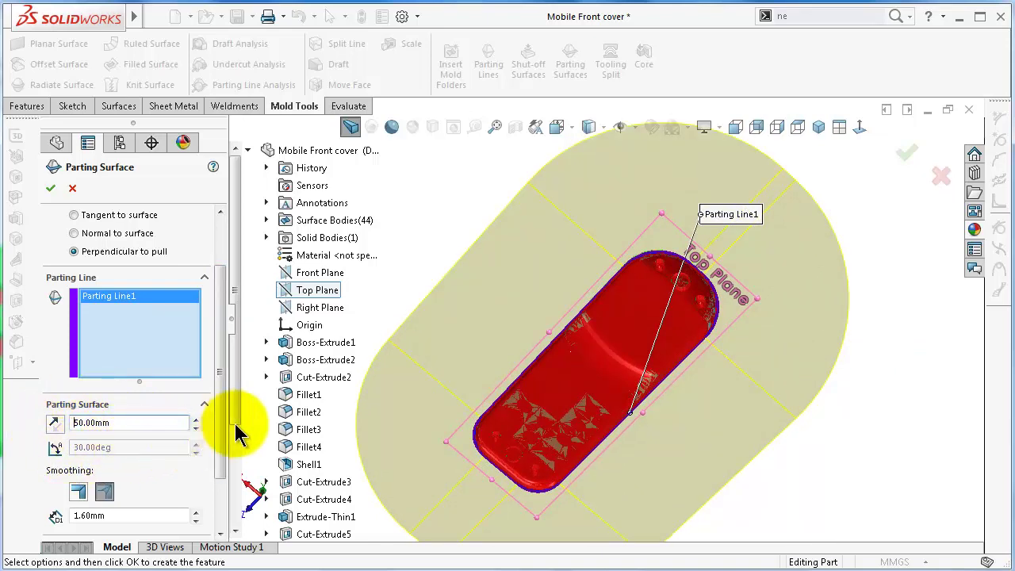
# Try the Normal to surface alignment and inspect the parting surface preview at the cover's end edge in the right view
pyautogui.moveTo(437, 423); pyautogui.dragTo(556, 468, button='middle')
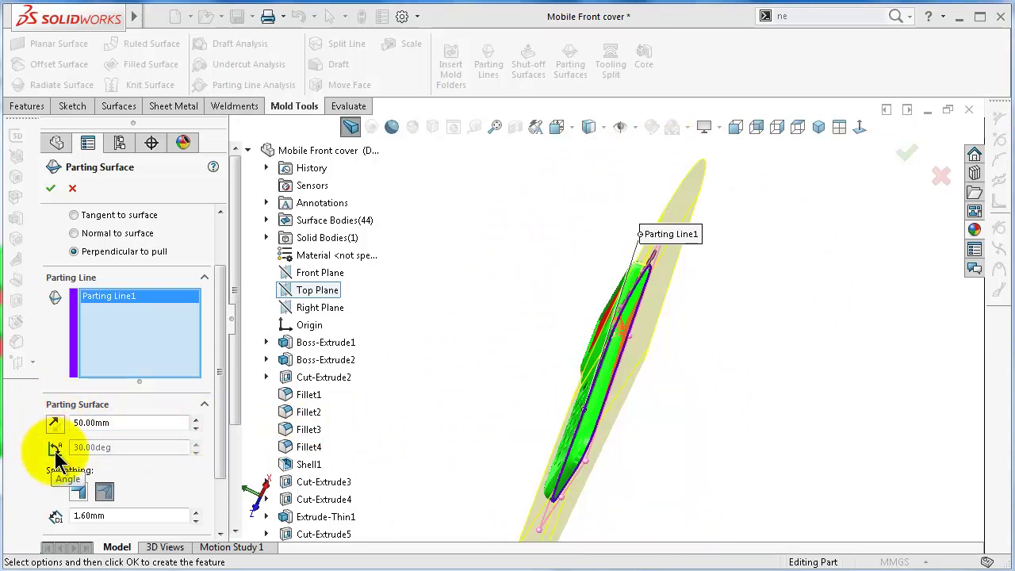
pyautogui.click(76, 233)
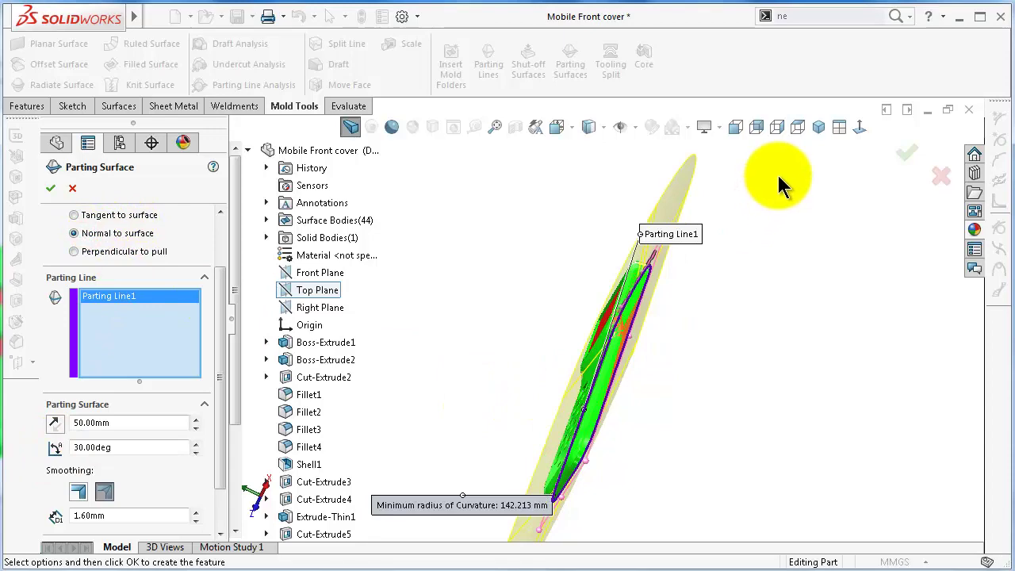
pyautogui.click(797, 131)
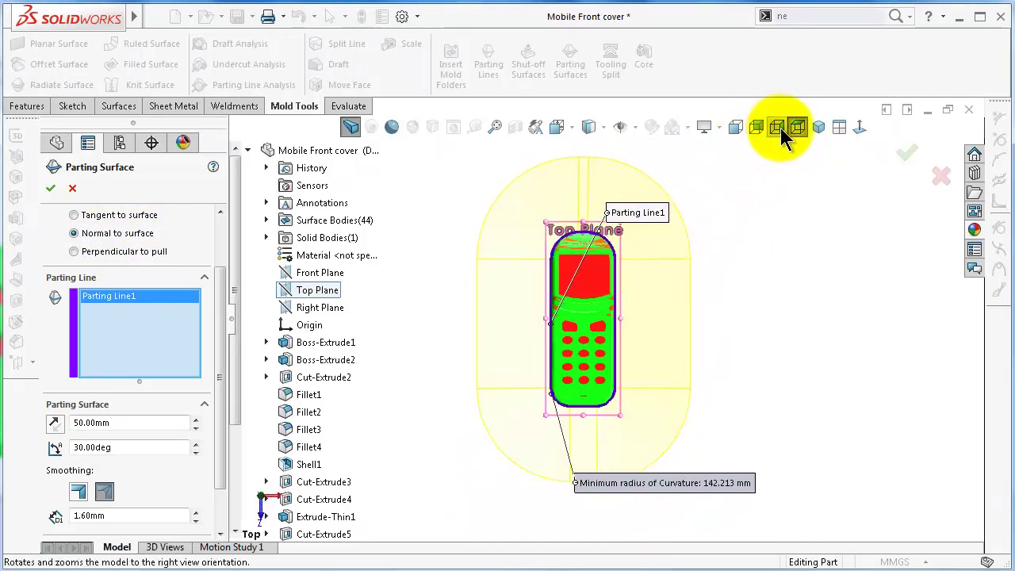
pyautogui.click(779, 130)
pyautogui.scroll(-5, 456, 337)
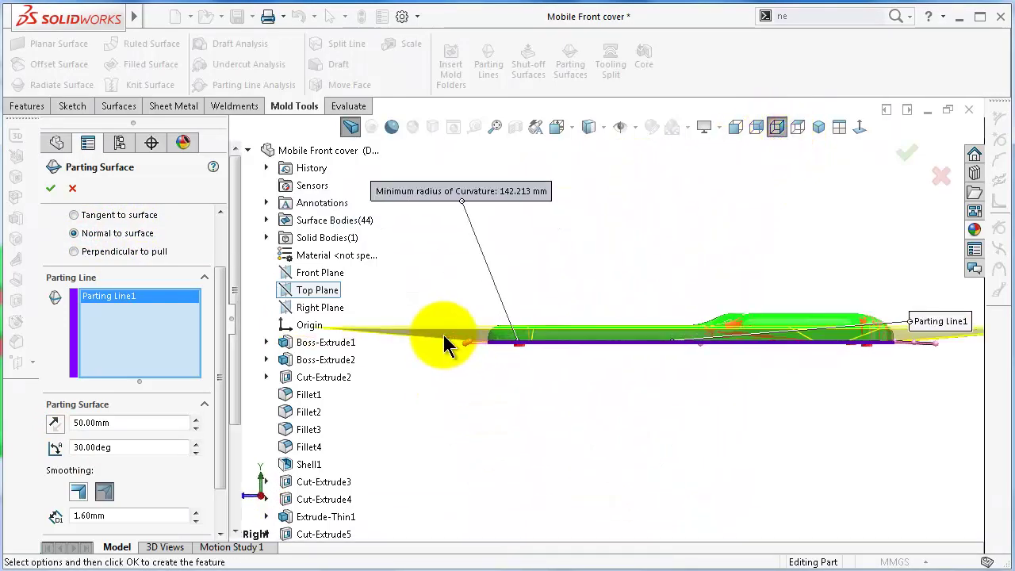
pyautogui.scroll(-2, 484, 334)
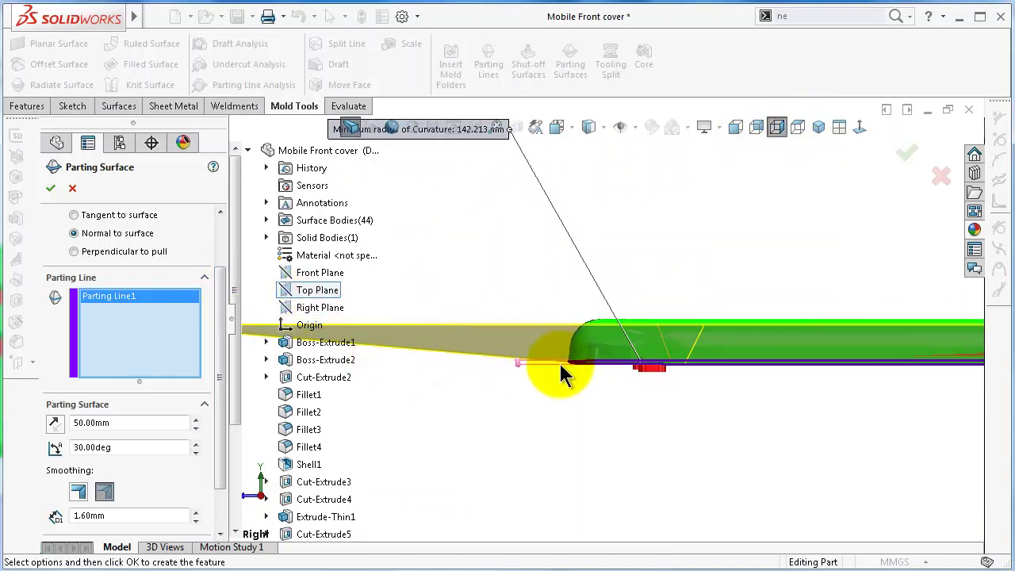
pyautogui.scroll(-3, 575, 361)
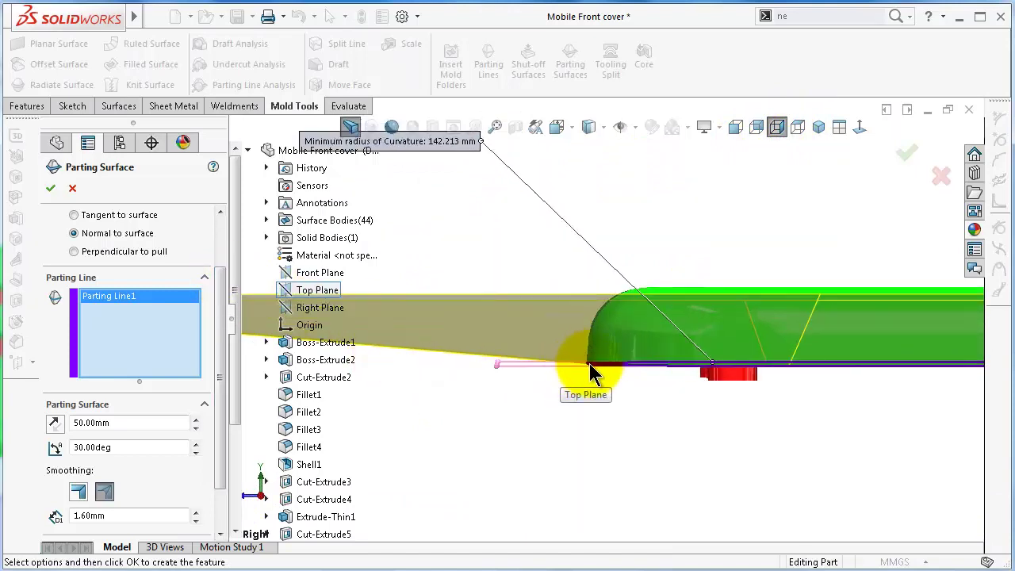
# Try parting surface angles of 32 and 20 degrees with Normal to surface, and return the alignment to Perpendicular to pull
pyautogui.click(196, 443)
pyautogui.click(196, 442)
pyautogui.click(150, 449)
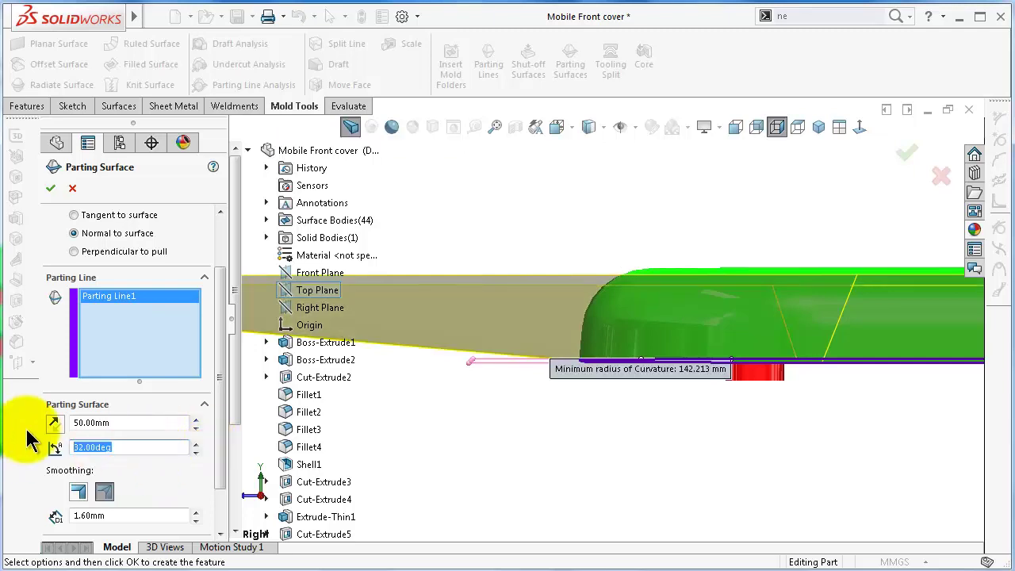
pyautogui.write('20')
pyautogui.press('Return')
pyautogui.click(129, 252)
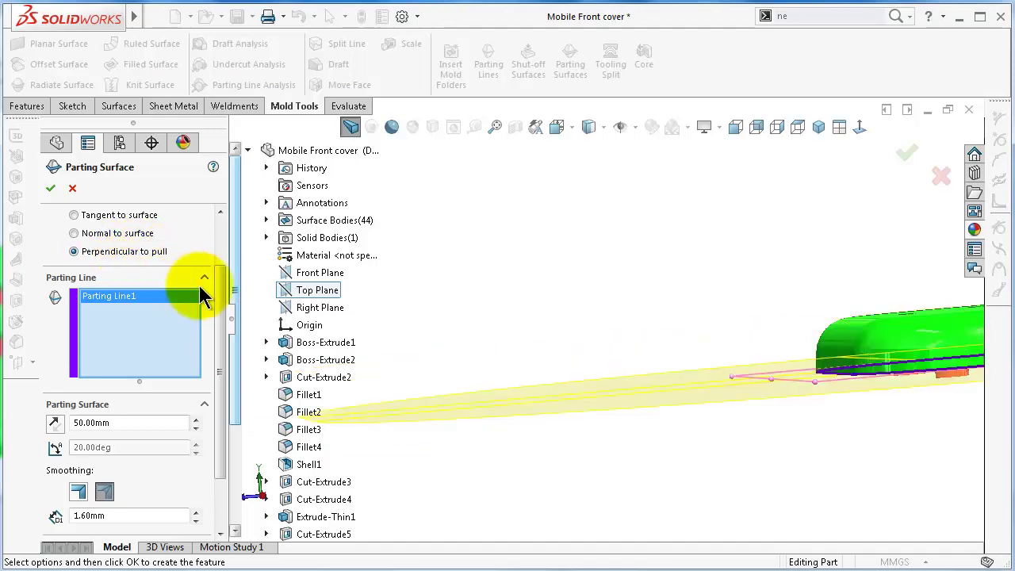
# Try Sharp smoothing for the parting surface, return to Smooth, and compare the preview from above and at an angle
pyautogui.moveTo(220, 309); pyautogui.dragTo(222, 369)
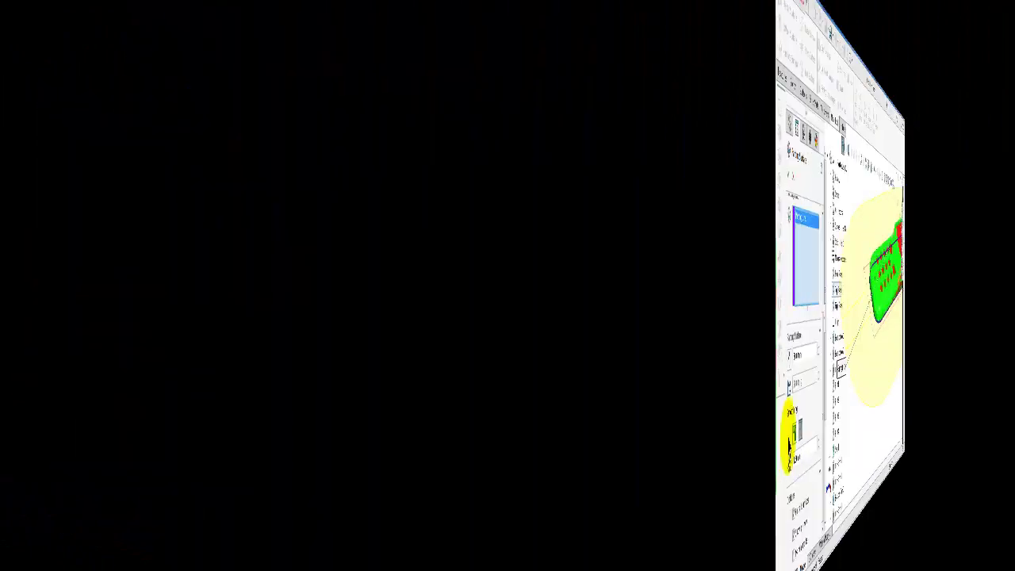
pyautogui.click(77, 420)
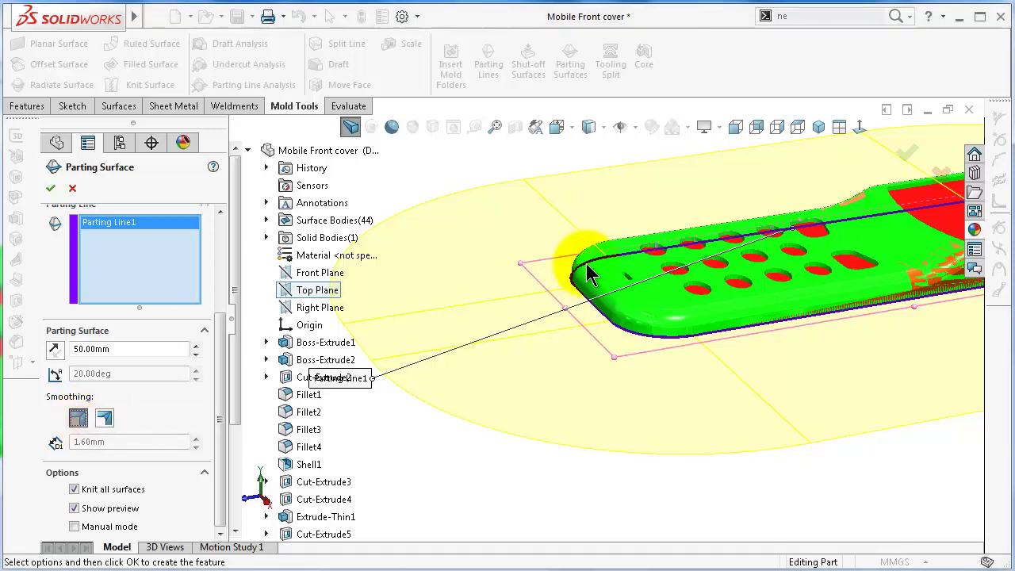
pyautogui.click(803, 129)
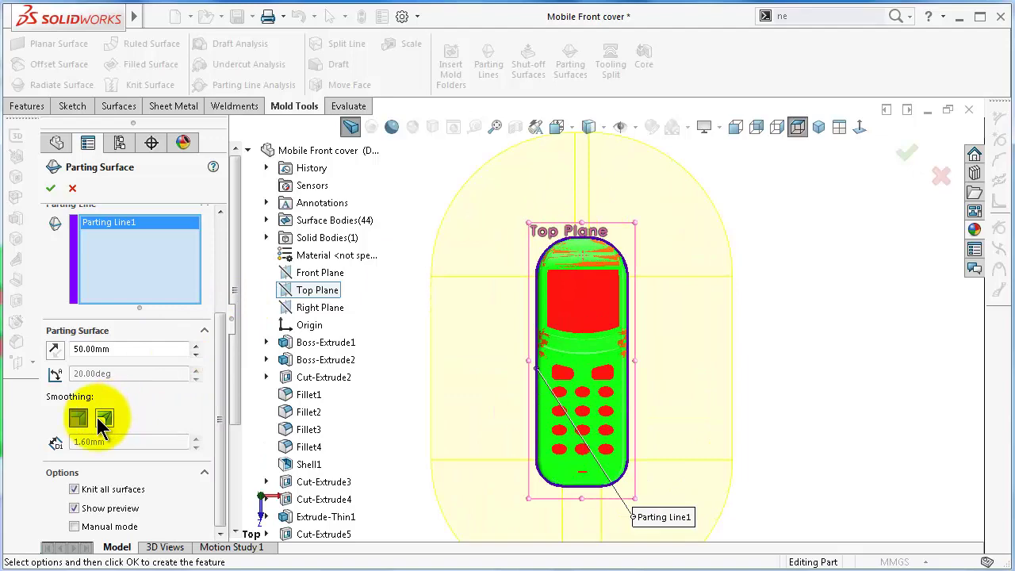
pyautogui.scroll(1, 610, 186)
pyautogui.scroll(-2, 587, 196)
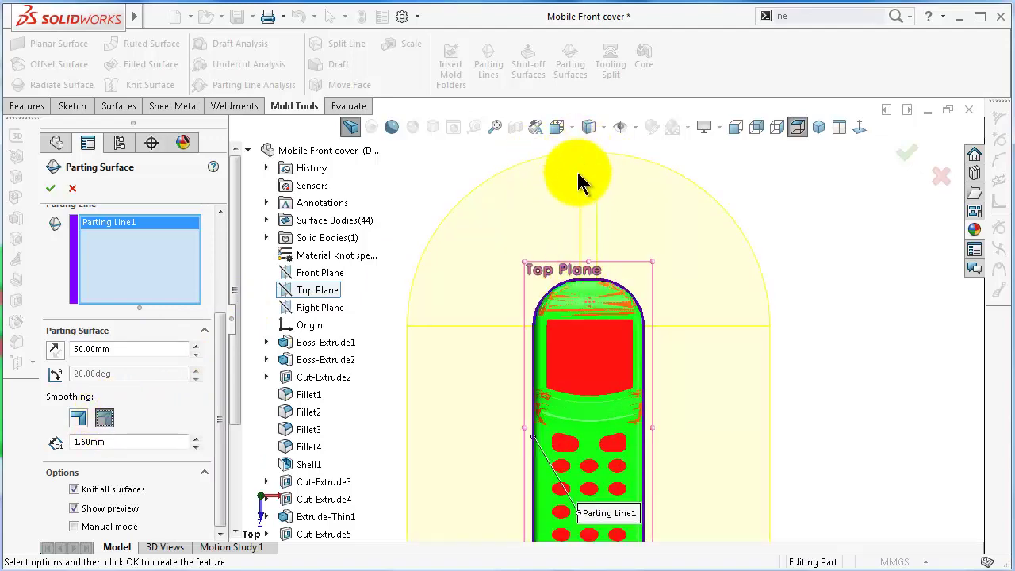
pyautogui.moveTo(680, 341); pyautogui.dragTo(653, 174, button='middle')
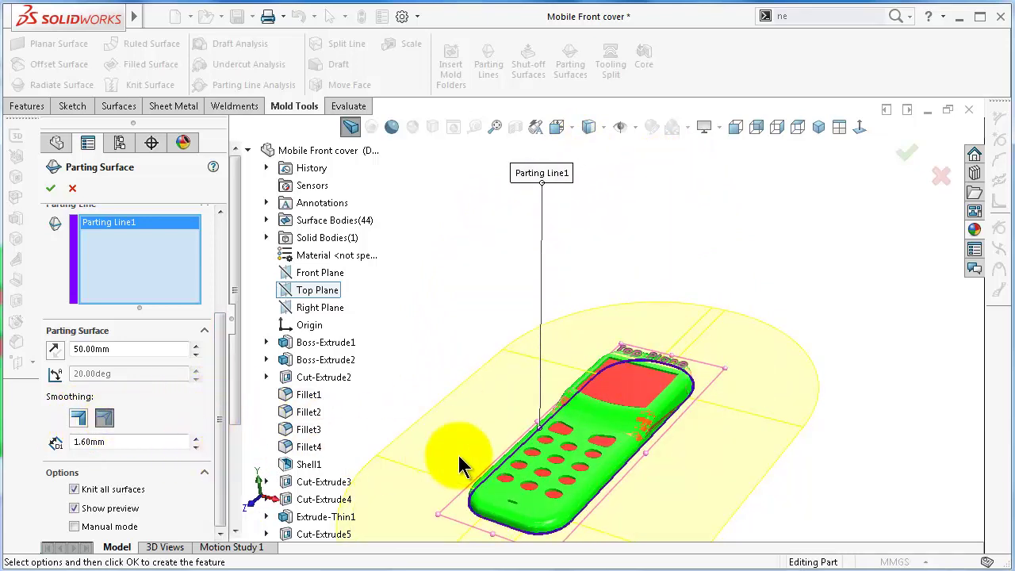
pyautogui.moveTo(565, 402); pyautogui.dragTo(532, 481, button='middle')
pyautogui.scroll(-3, 533, 481)
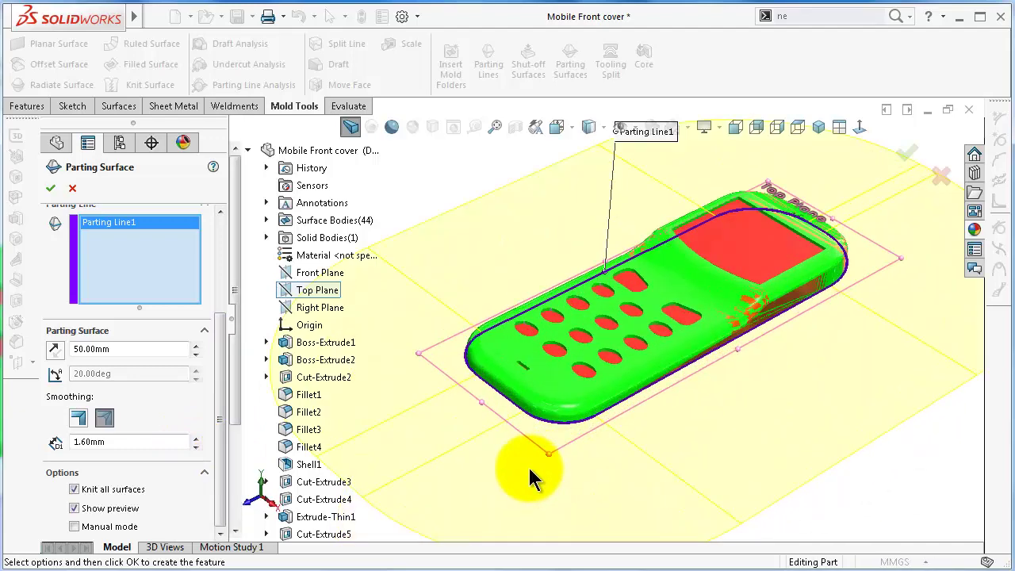
pyautogui.scroll(2, 591, 317)
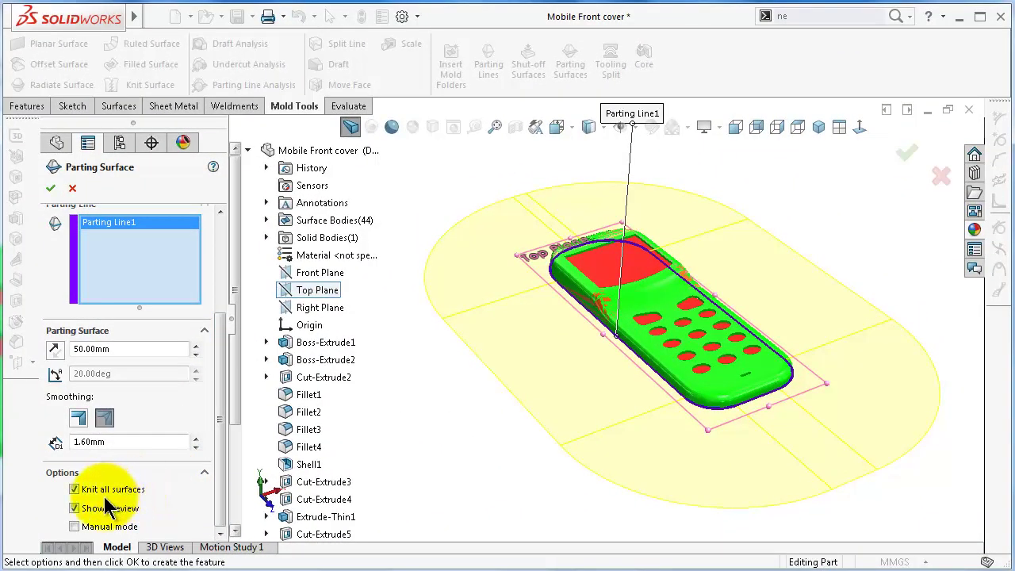
# Inspect both sides of the parting surface and toggle the Knit all surfaces and Show preview options off and back on
pyautogui.moveTo(539, 444); pyautogui.dragTo(556, 277, button='middle')
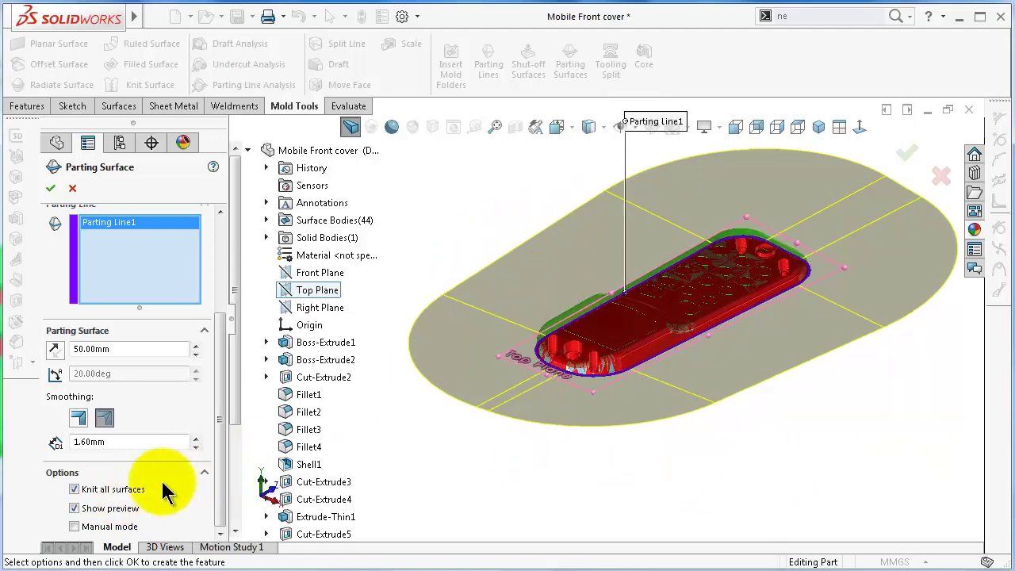
pyautogui.moveTo(671, 290); pyautogui.dragTo(484, 341, button='middle')
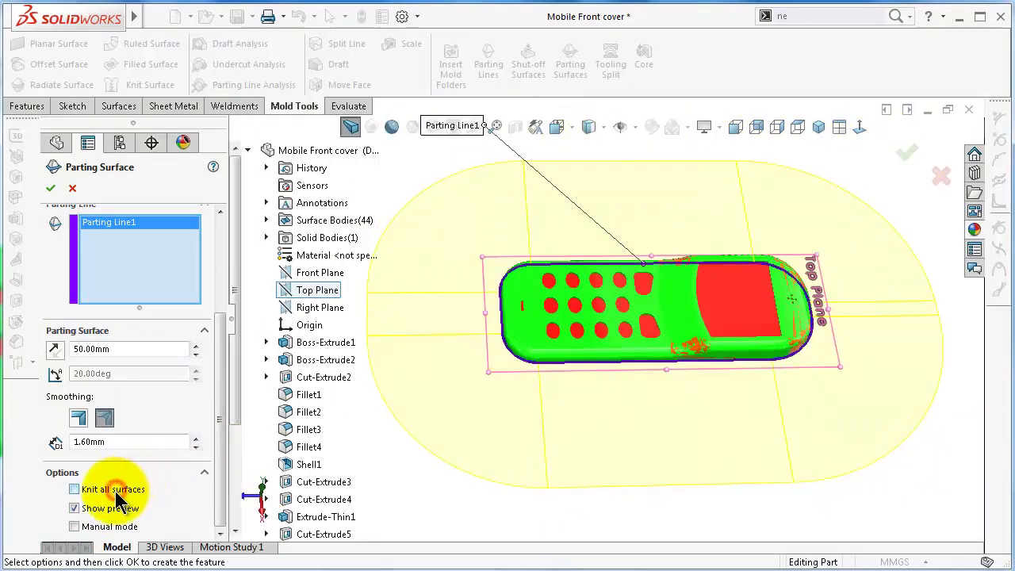
pyautogui.click(73, 509)
pyautogui.click(116, 510)
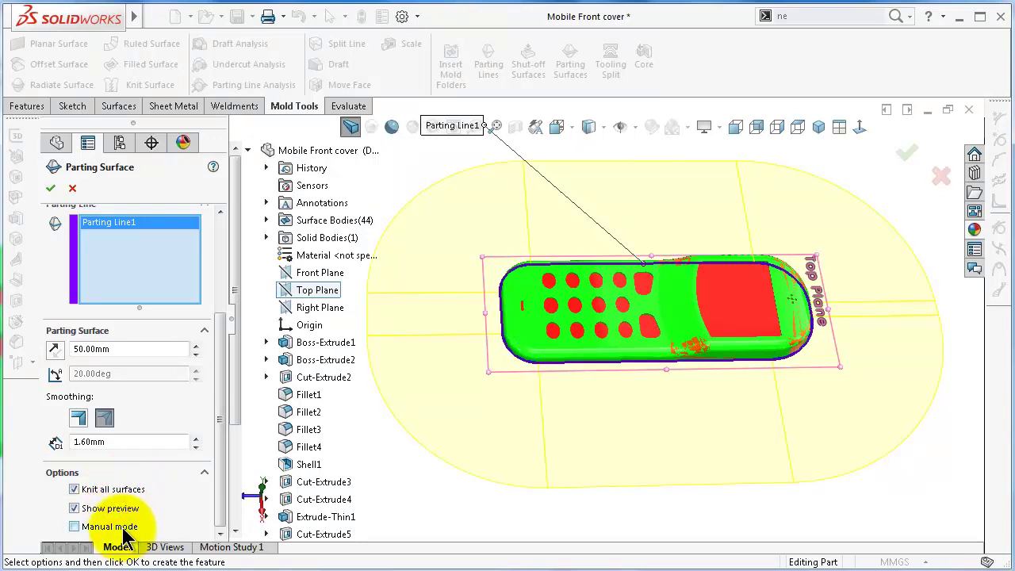
# Turn on Manual mode and move the two side handles beside the phone's screen toward the keypad end in the top view
pyautogui.click(120, 526)
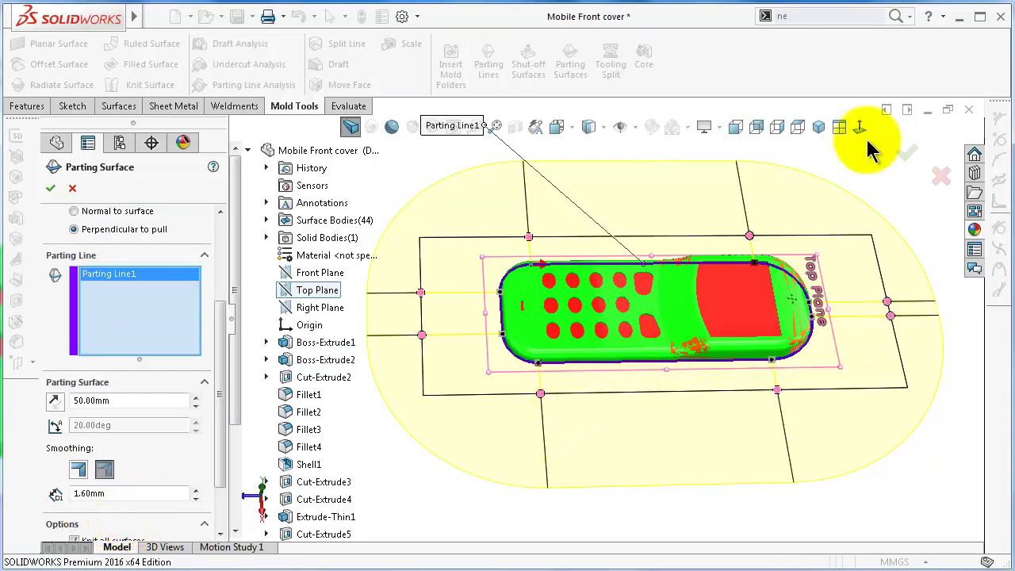
pyautogui.click(863, 135)
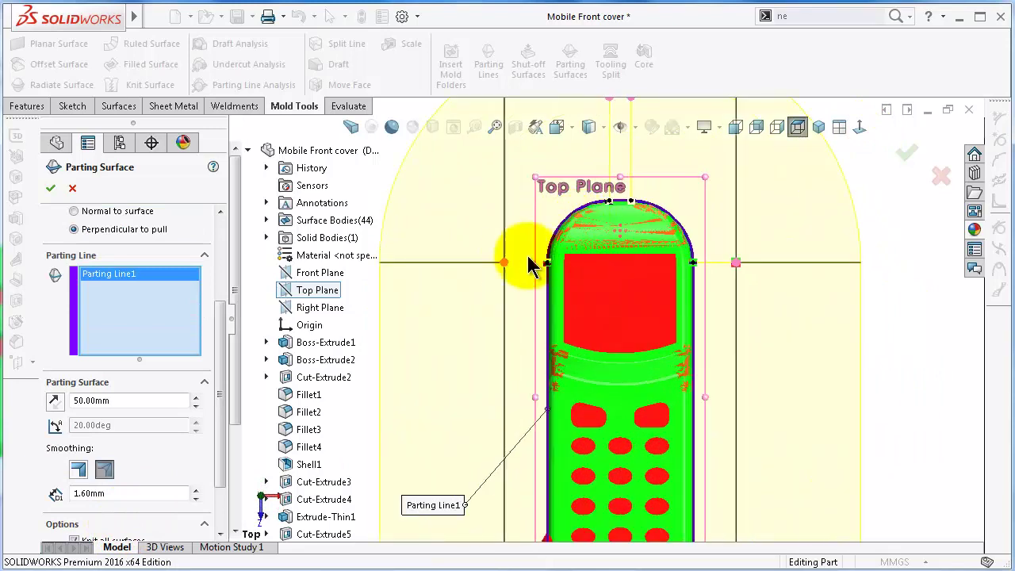
pyautogui.moveTo(505, 267); pyautogui.dragTo(474, 342)
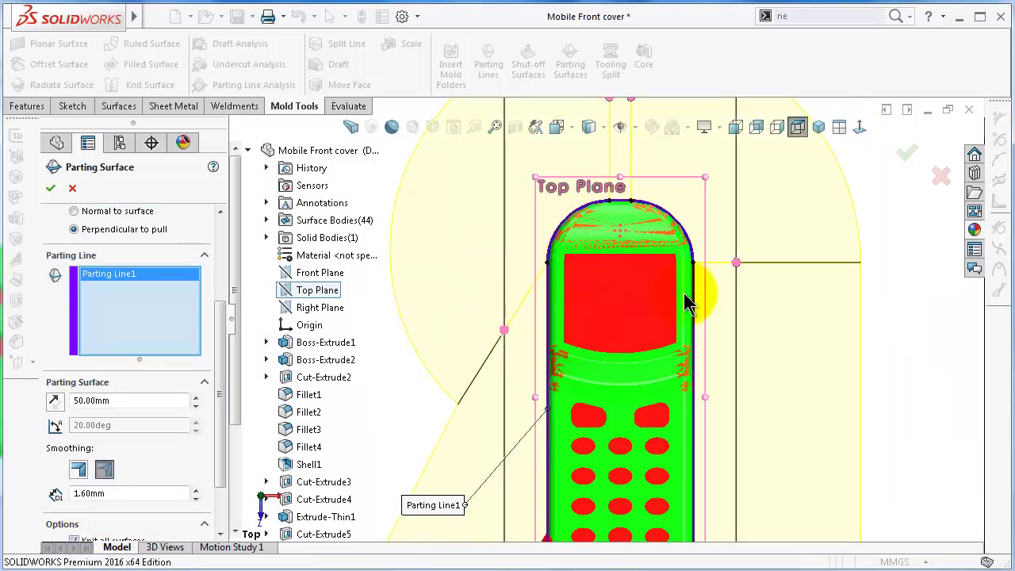
pyautogui.moveTo(747, 260); pyautogui.dragTo(743, 357)
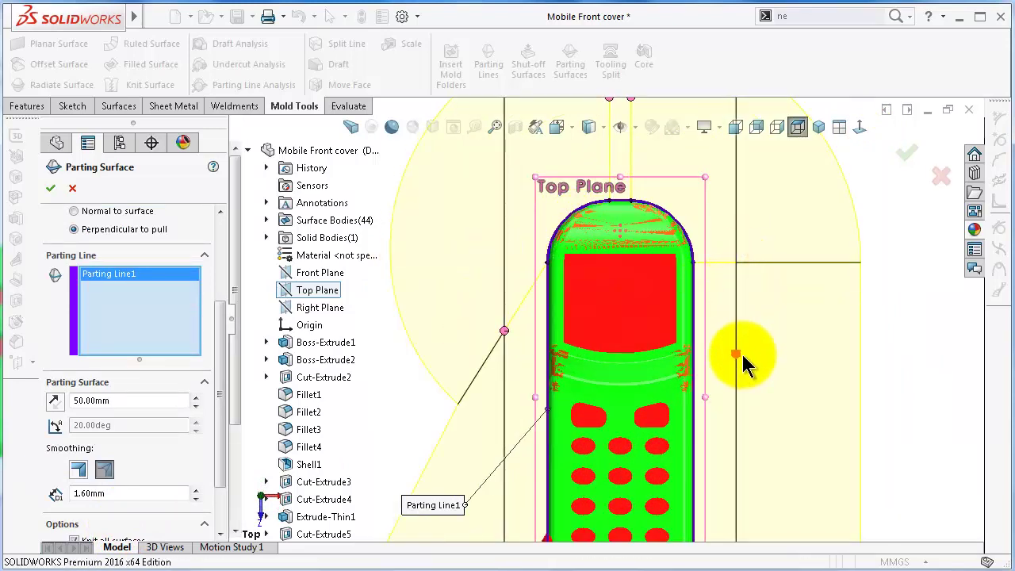
# Inspect the manually reshaped parting surface as a whole and turn Manual mode back off
pyautogui.press('f')
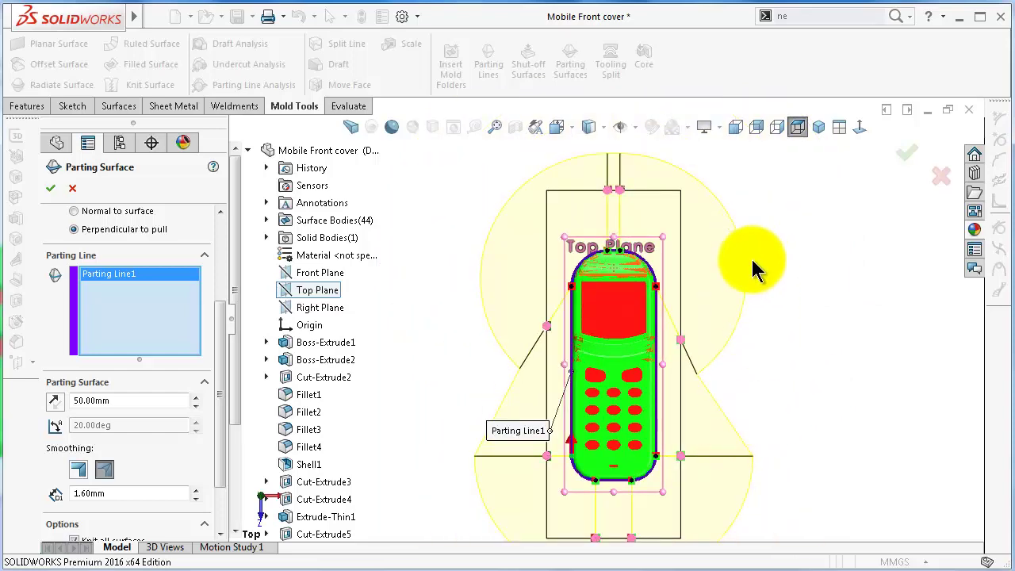
pyautogui.moveTo(755, 327); pyautogui.dragTo(722, 412, button='middle')
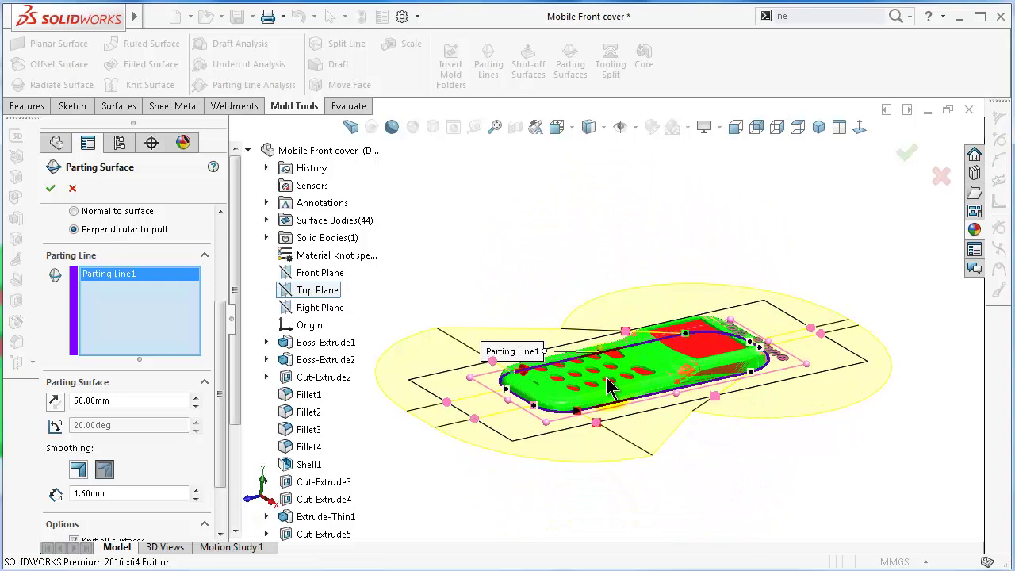
pyautogui.scroll(-3, 204, 510)
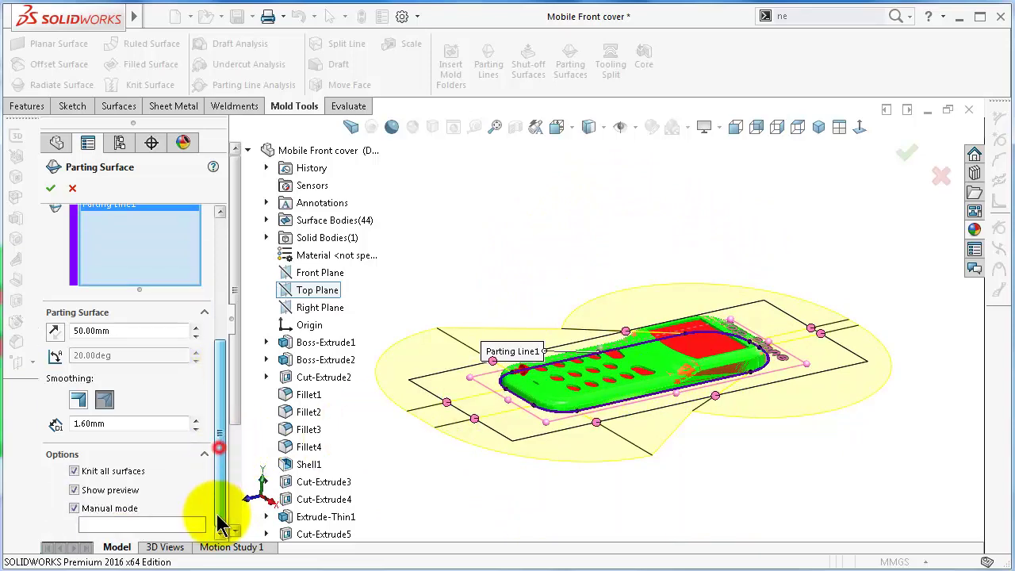
pyautogui.click(107, 511)
# Check the parting surface preview from above and below the cover, and accept the parting surface
pyautogui.moveTo(662, 277); pyautogui.dragTo(669, 330, button='middle')
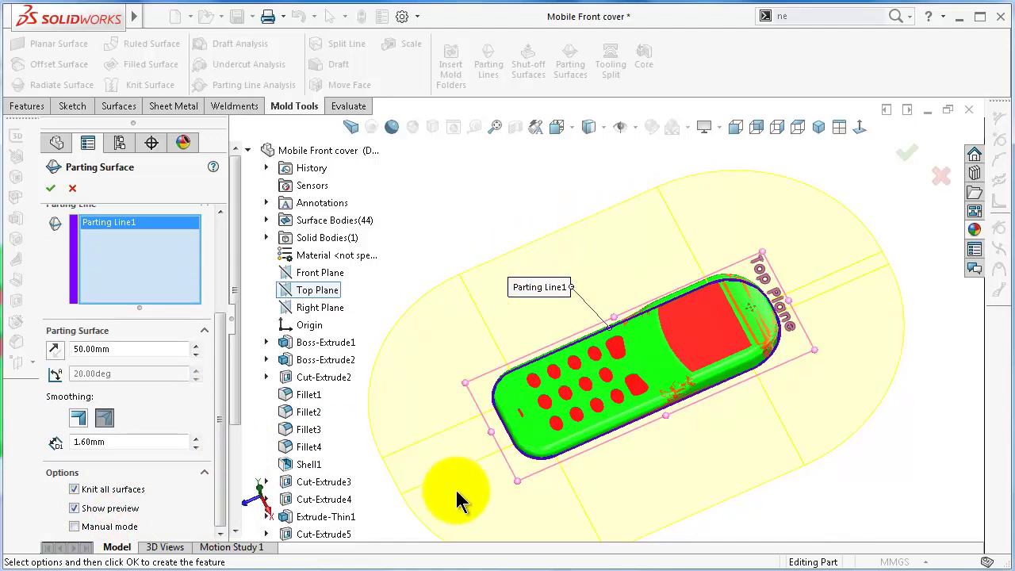
pyautogui.moveTo(786, 456); pyautogui.dragTo(797, 403, button='middle')
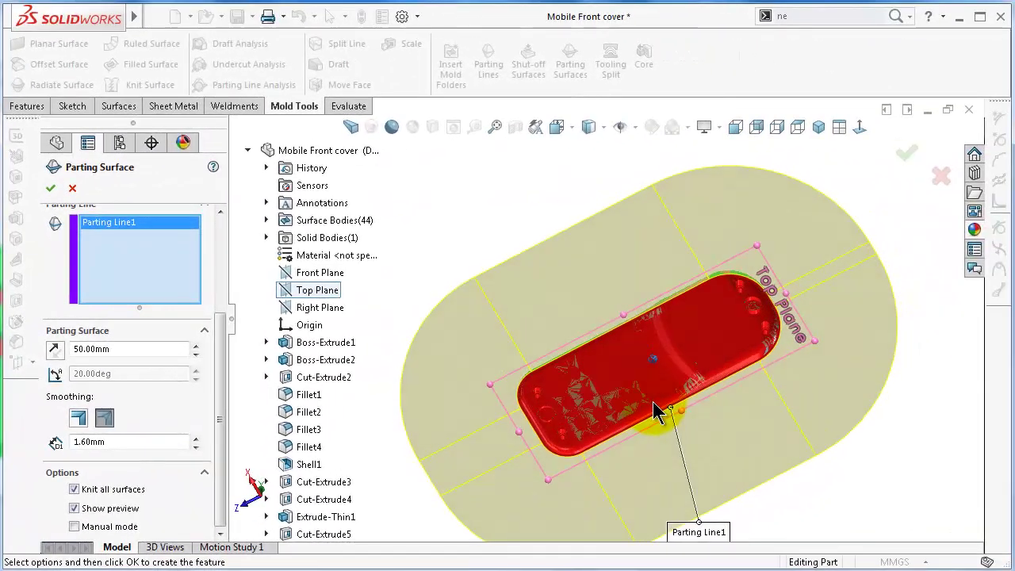
pyautogui.moveTo(600, 411); pyautogui.dragTo(679, 373, button='middle')
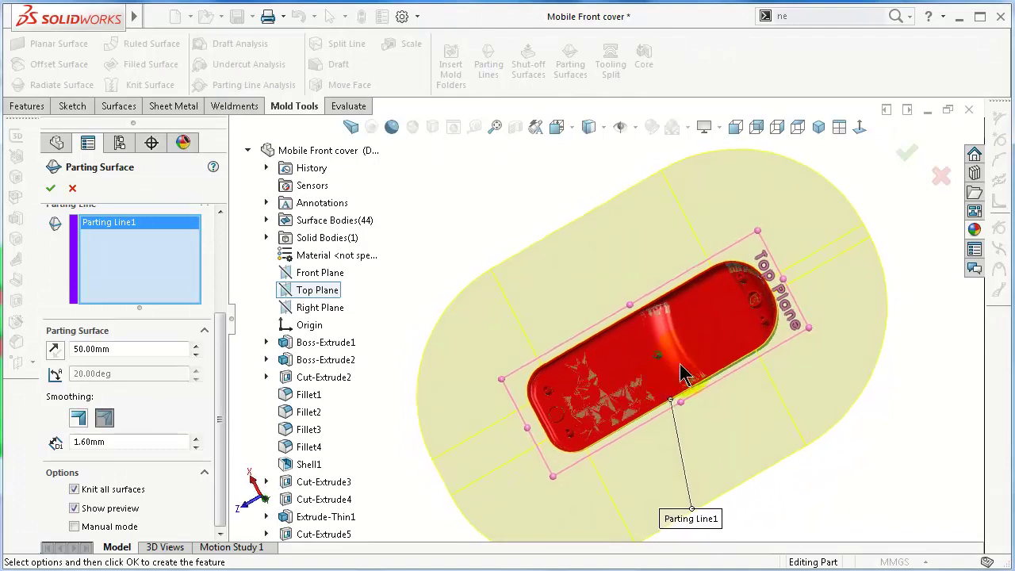
pyautogui.click(906, 159)
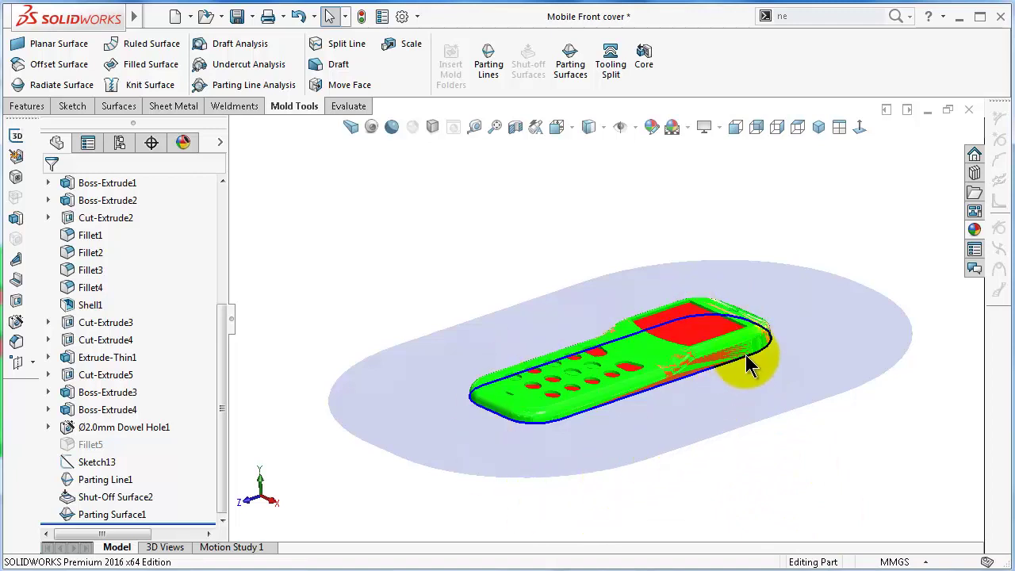
# Expand the Surface Bodies folder in the feature tree to examine the cavity, core and parting surface body folders
pyautogui.click(262, 309)
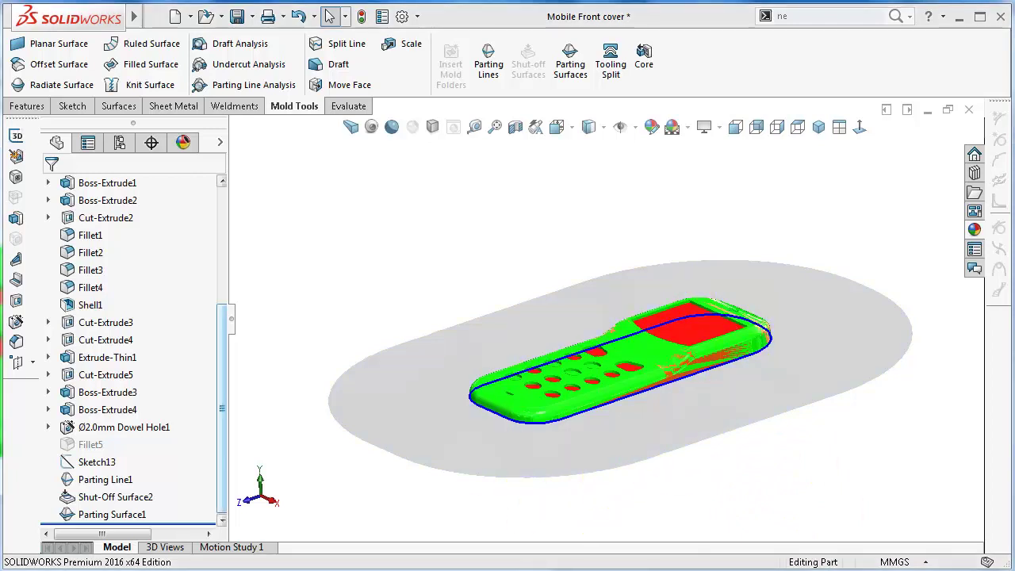
pyautogui.moveTo(221, 296); pyautogui.dragTo(218, 288)
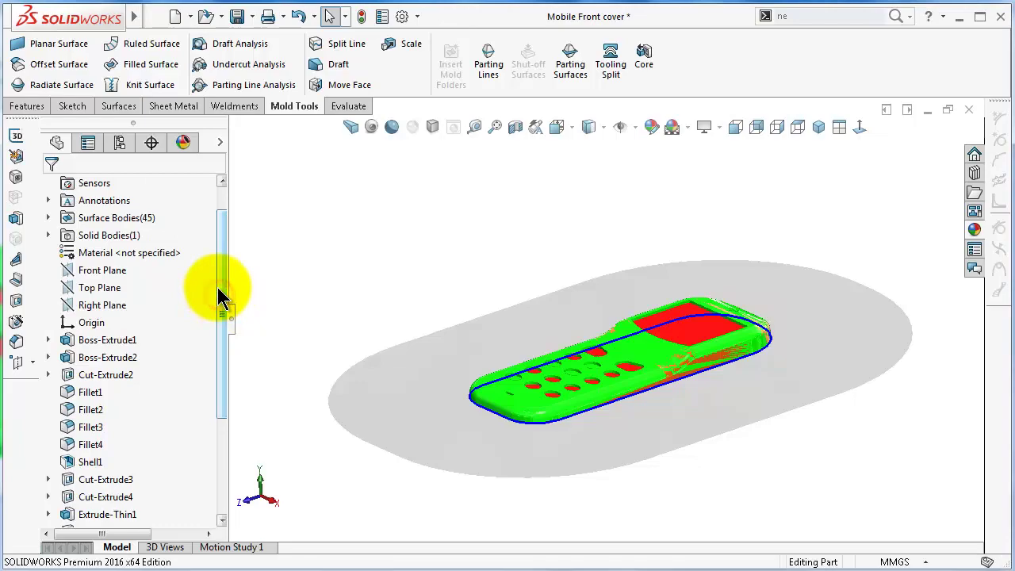
pyautogui.click(49, 219)
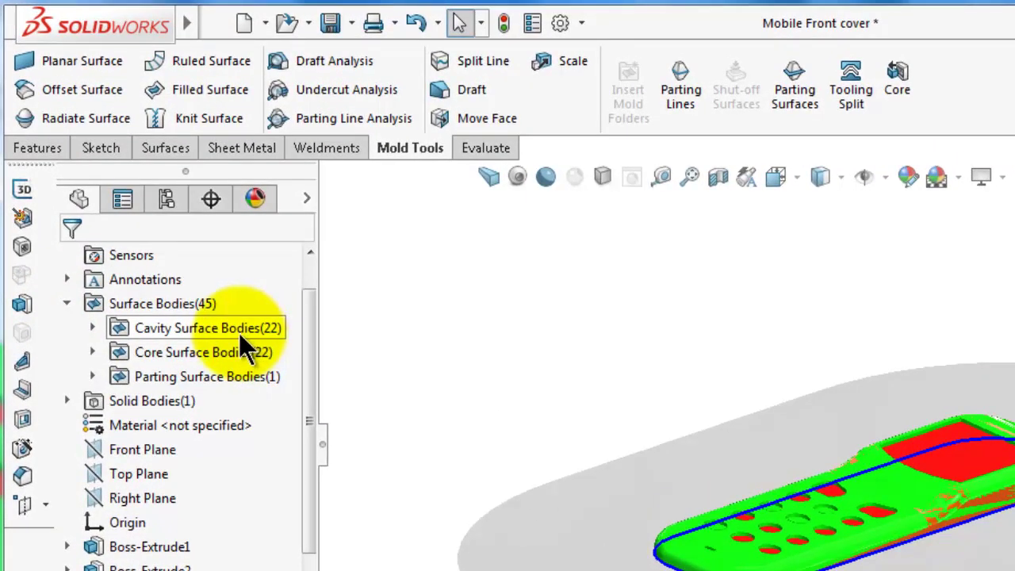
# Examine the cover and its parting surface from both the cavity and core sides, and select the Parting Surface Bodies folder to highlight its surface
pyautogui.moveTo(880, 564); pyautogui.dragTo(816, 357, button='middle')
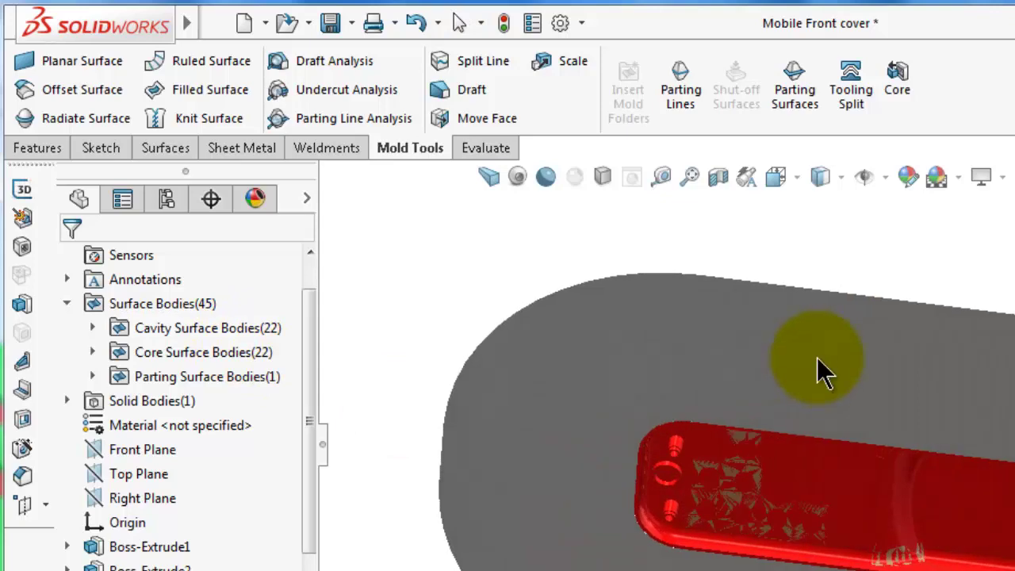
pyautogui.moveTo(789, 416); pyautogui.dragTo(859, 570, button='middle')
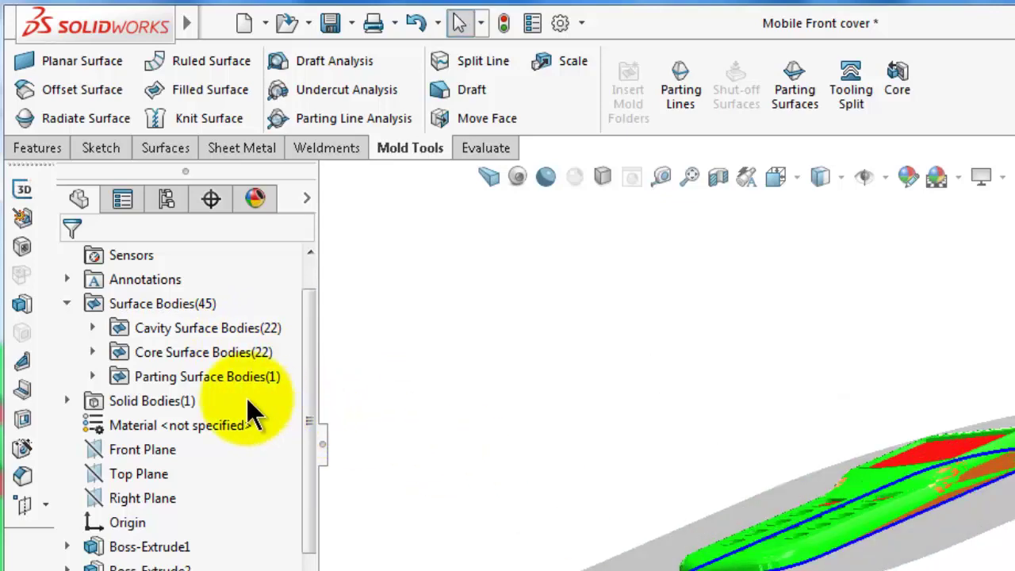
pyautogui.moveTo(827, 481); pyautogui.dragTo(794, 547, button='middle')
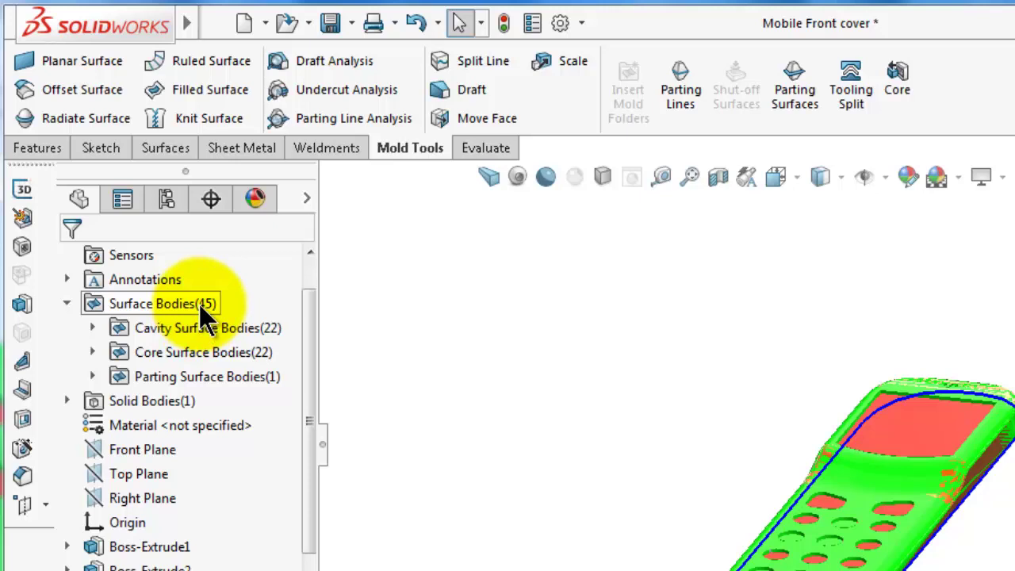
pyautogui.moveTo(859, 525); pyautogui.dragTo(732, 559, button='middle')
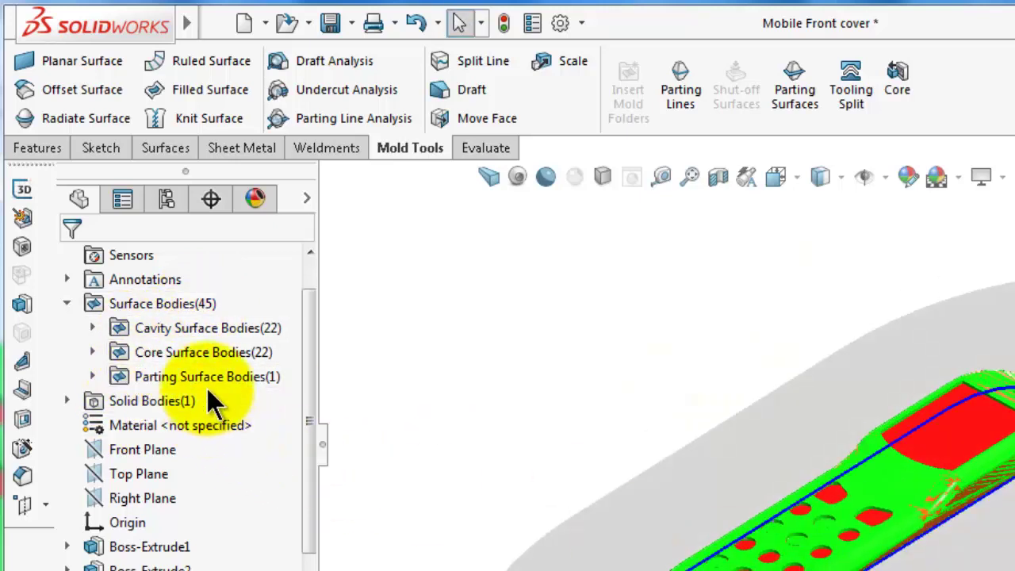
pyautogui.moveTo(767, 422); pyautogui.dragTo(503, 419, button='middle')
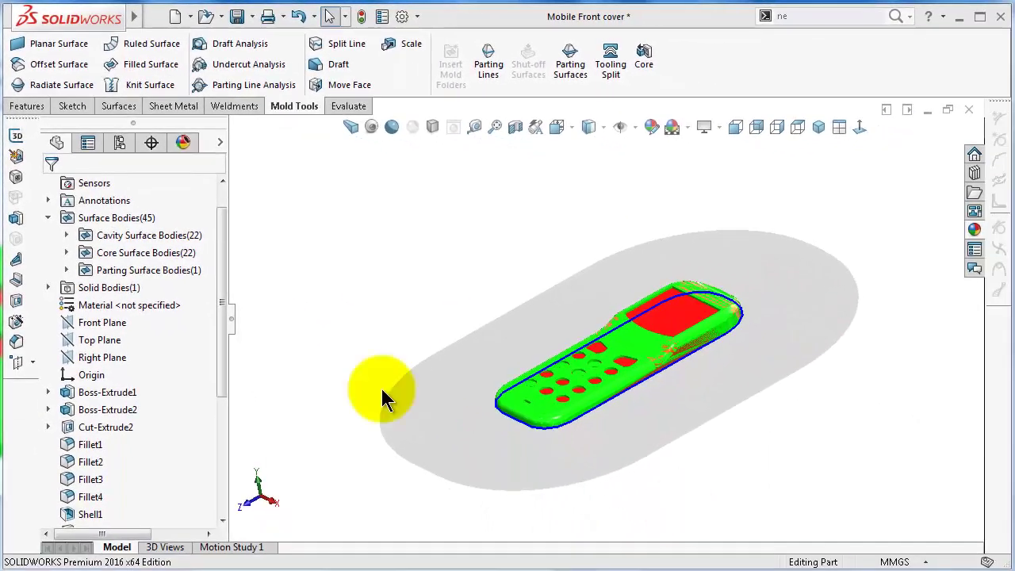
pyautogui.click(120, 271)
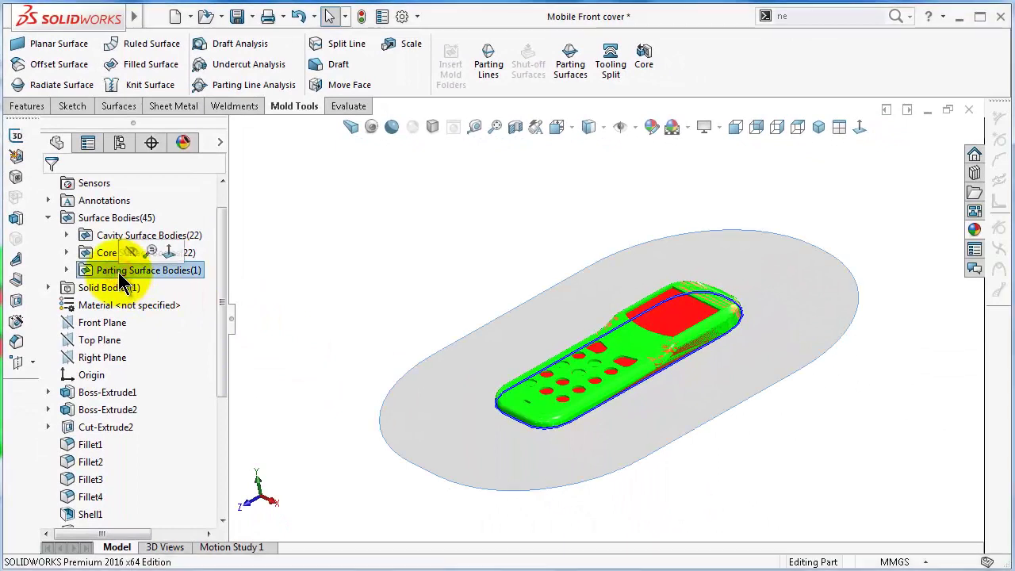